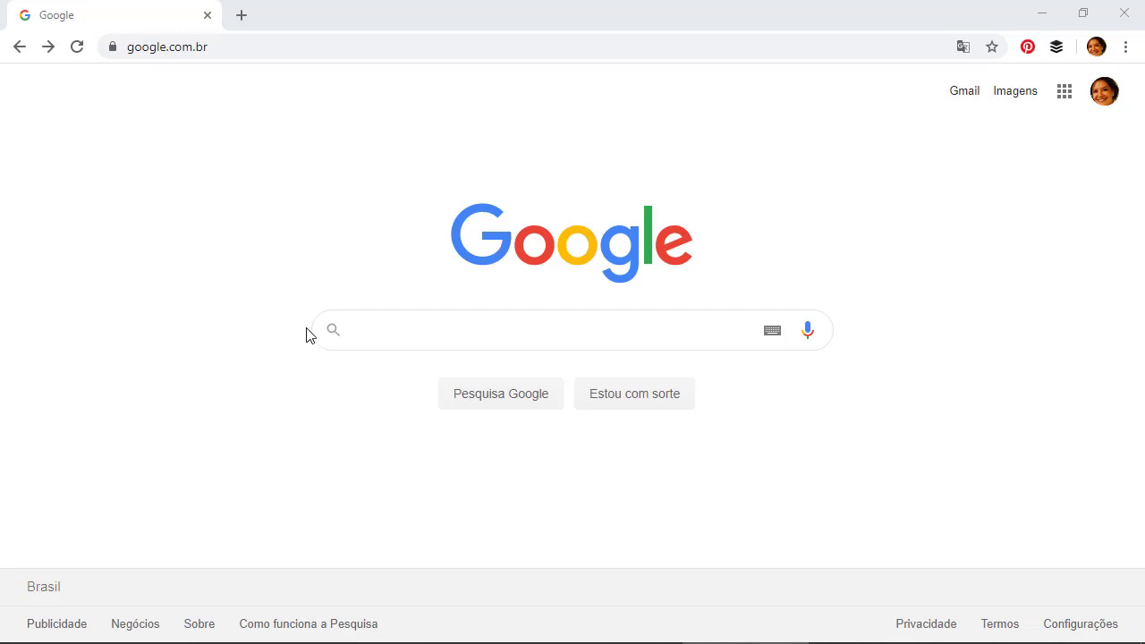
# - Search Google for google search console and open the Google Search Console site
pyautogui.click(480, 335)
pyautogui.write('google search console')
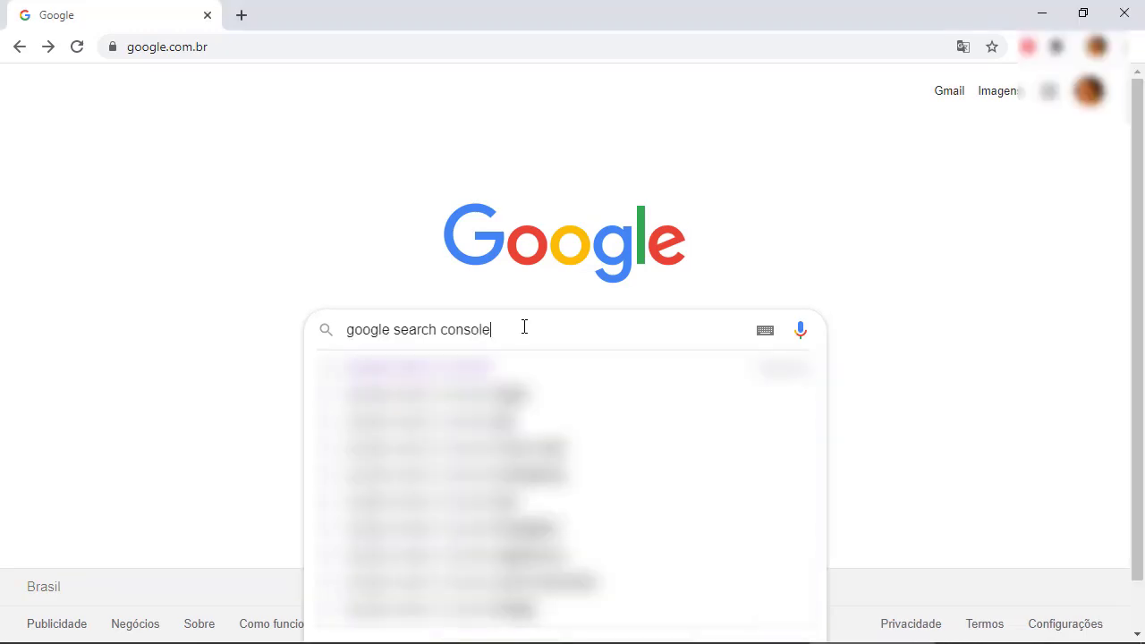
pyautogui.press('Return')
pyautogui.click(241, 251)
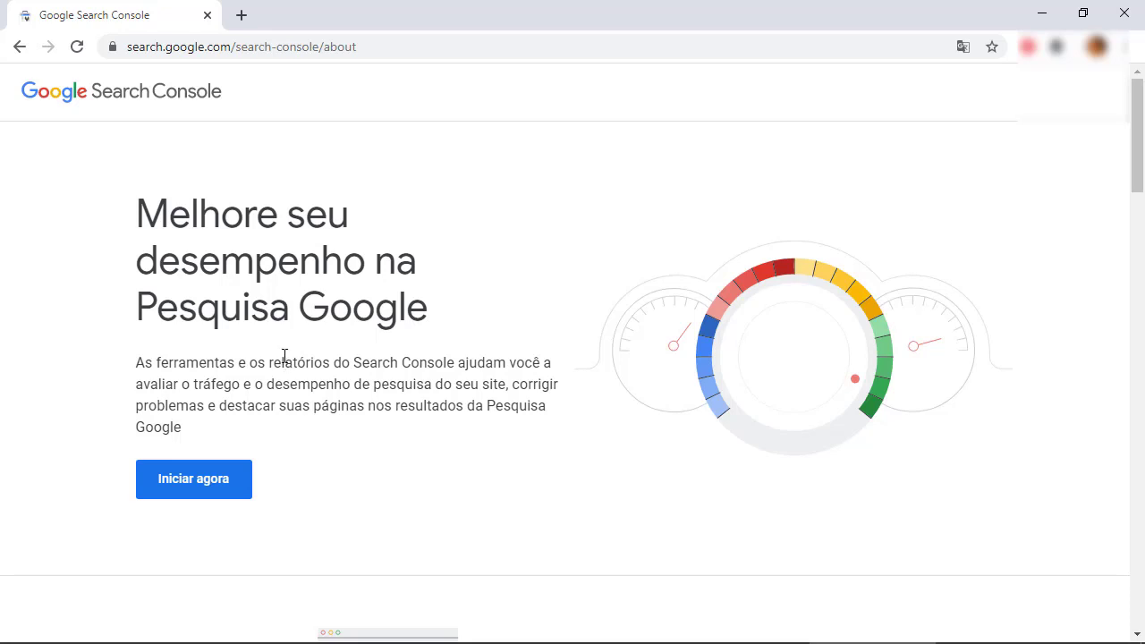
# - Start Search Console from its about page
pyautogui.click(196, 489)
pyautogui.click(196, 489)
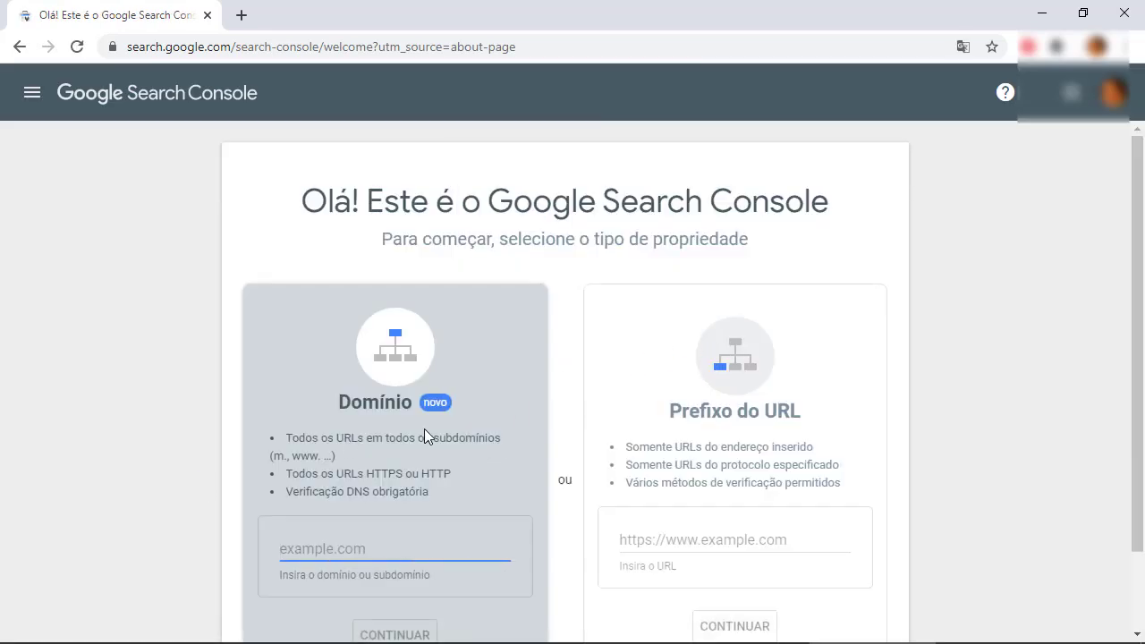
pyautogui.moveTo(1132, 241); pyautogui.dragTo(1143, 284)
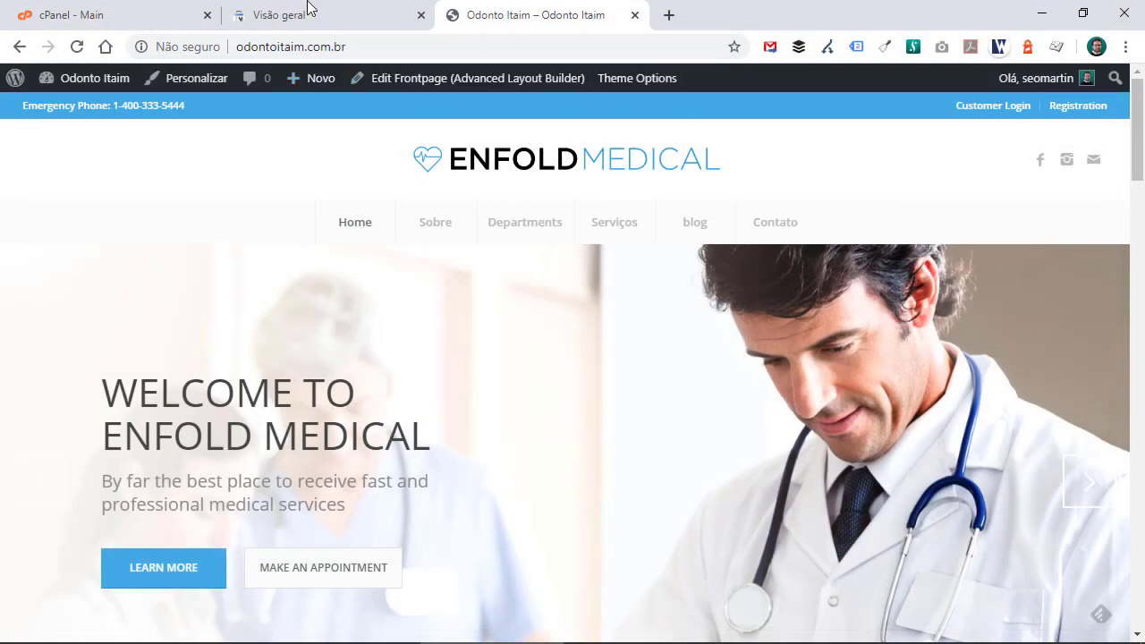
# - Switch to the Search Console tab and open the dialog to add a new property
pyautogui.click(309, 7)
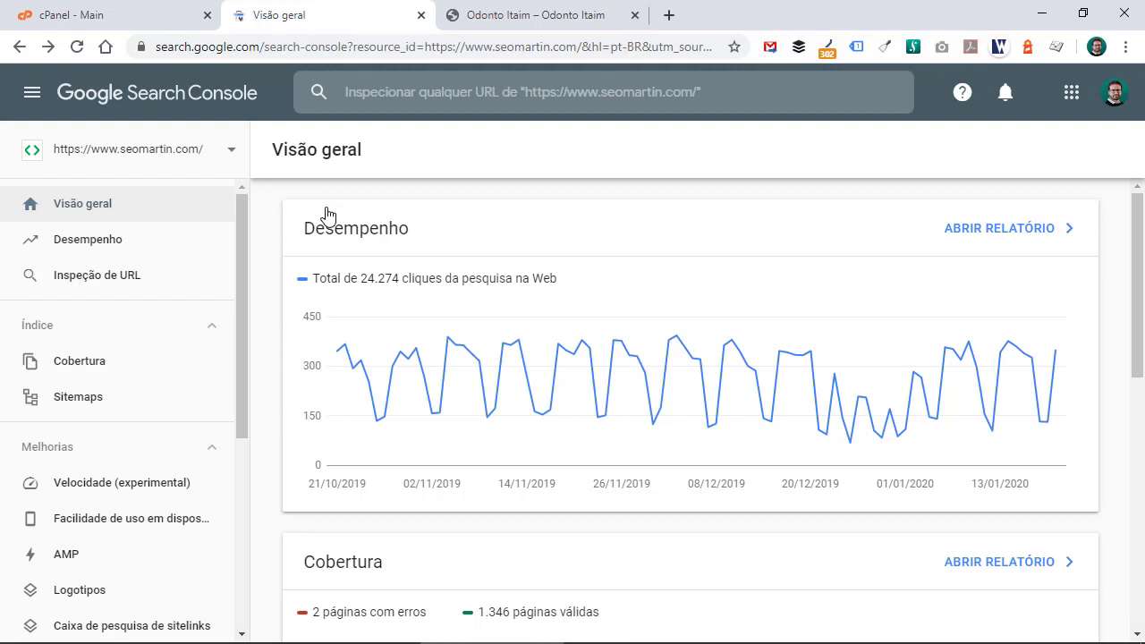
pyautogui.click(32, 93)
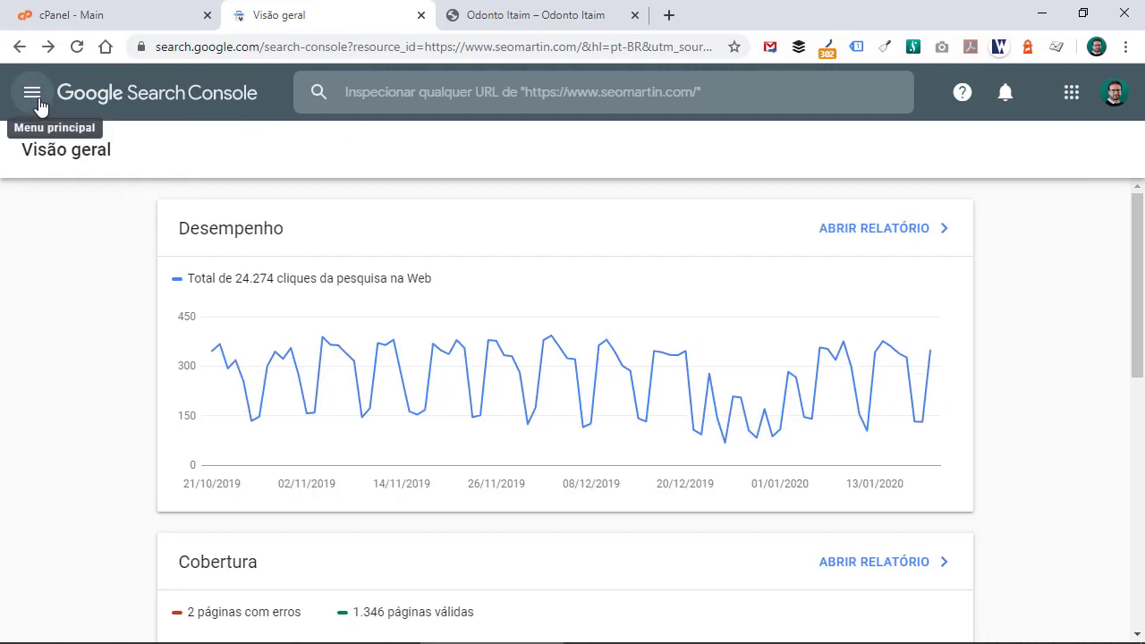
pyautogui.click(38, 101)
pyautogui.click(37, 101)
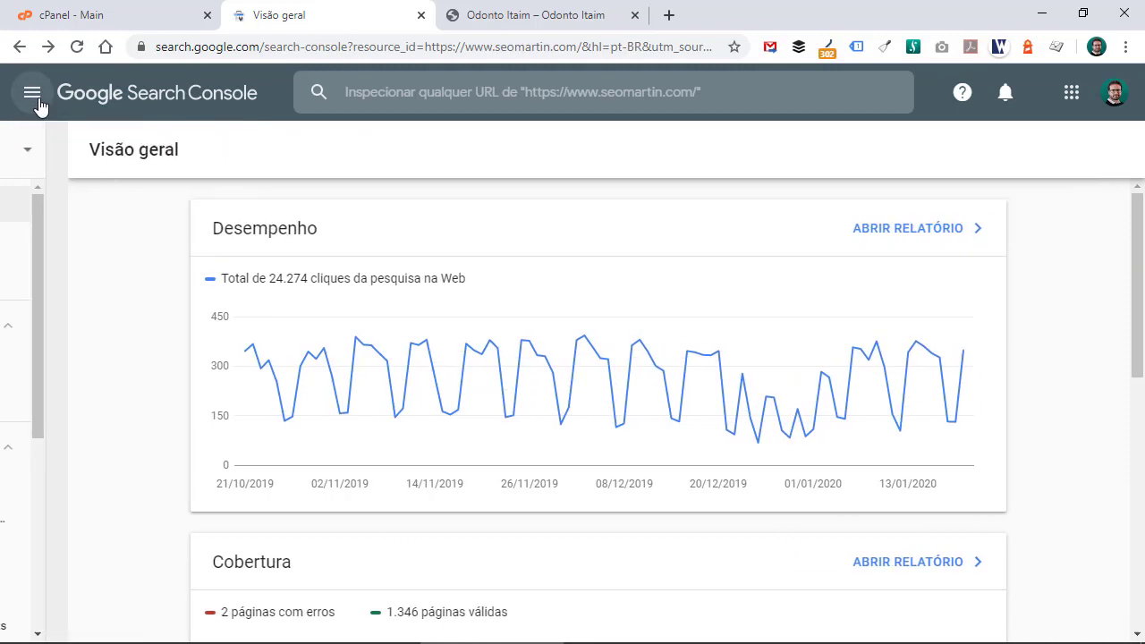
pyautogui.click(38, 101)
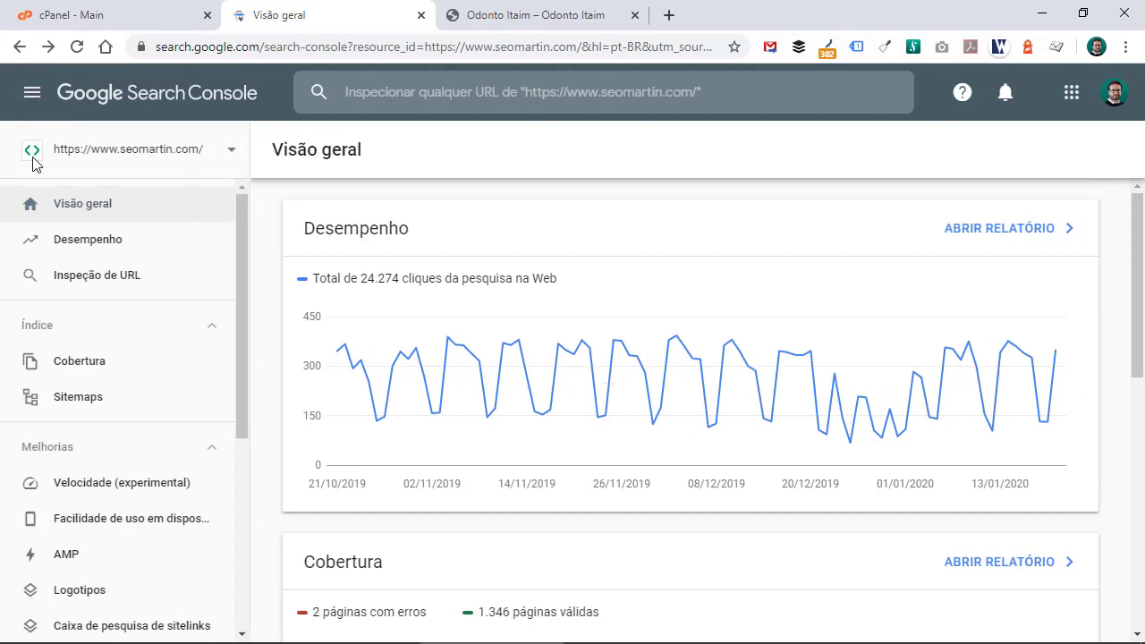
pyautogui.click(146, 159)
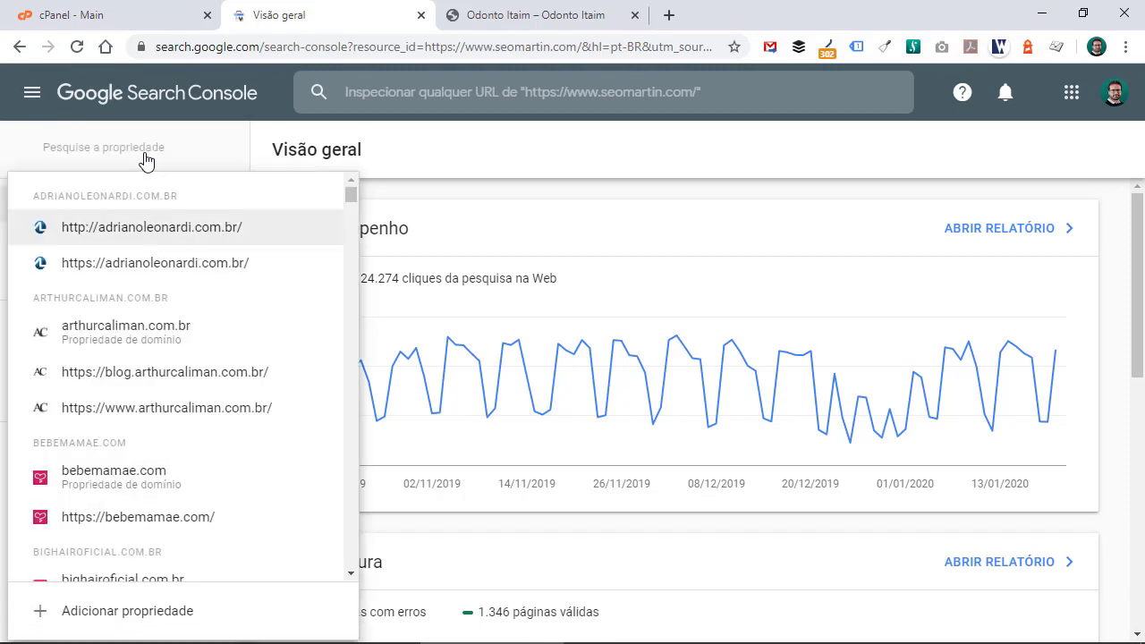
pyautogui.click(173, 619)
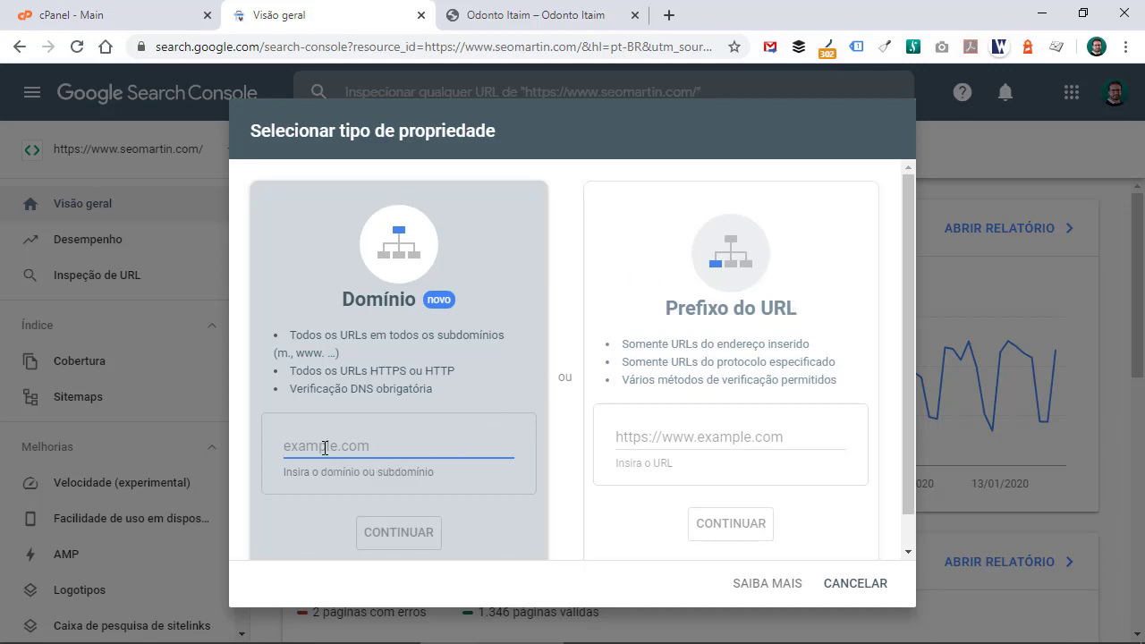
pyautogui.write('odontoitaim.com.br')
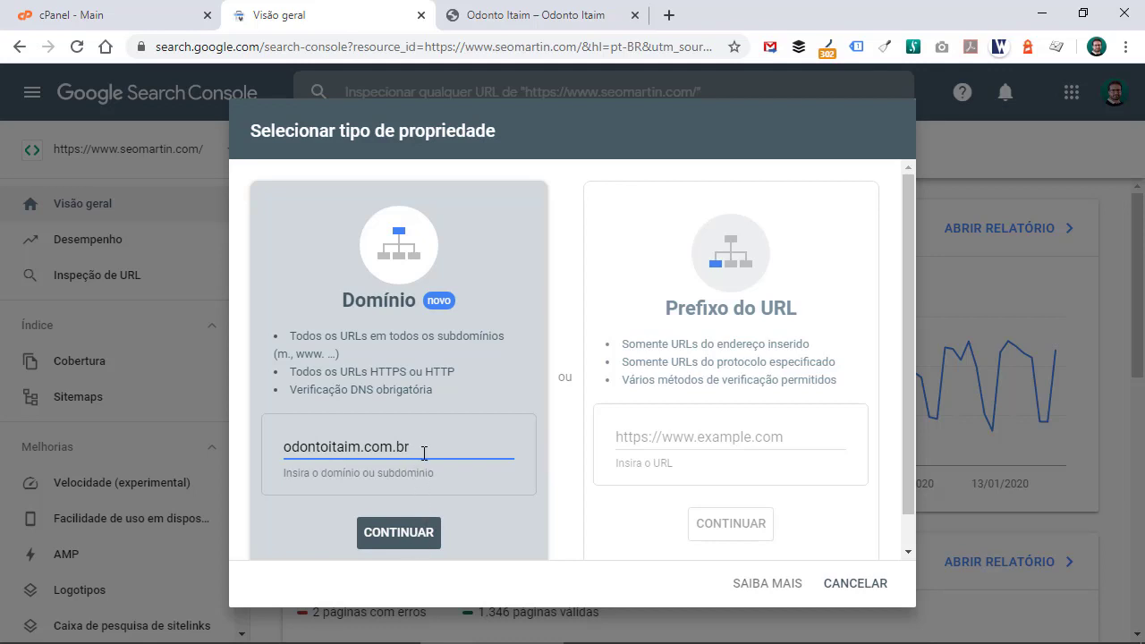
pyautogui.moveTo(424, 452); pyautogui.dragTo(218, 451)
pyautogui.hotkey('ctrl', 'c')
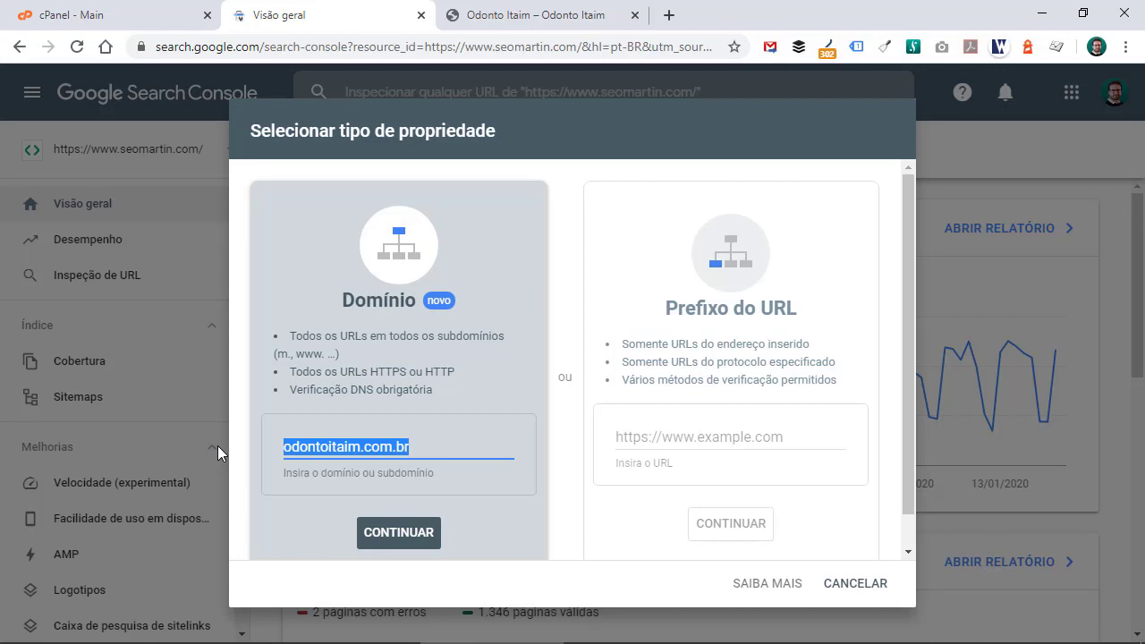
pyautogui.press('BackSpace')
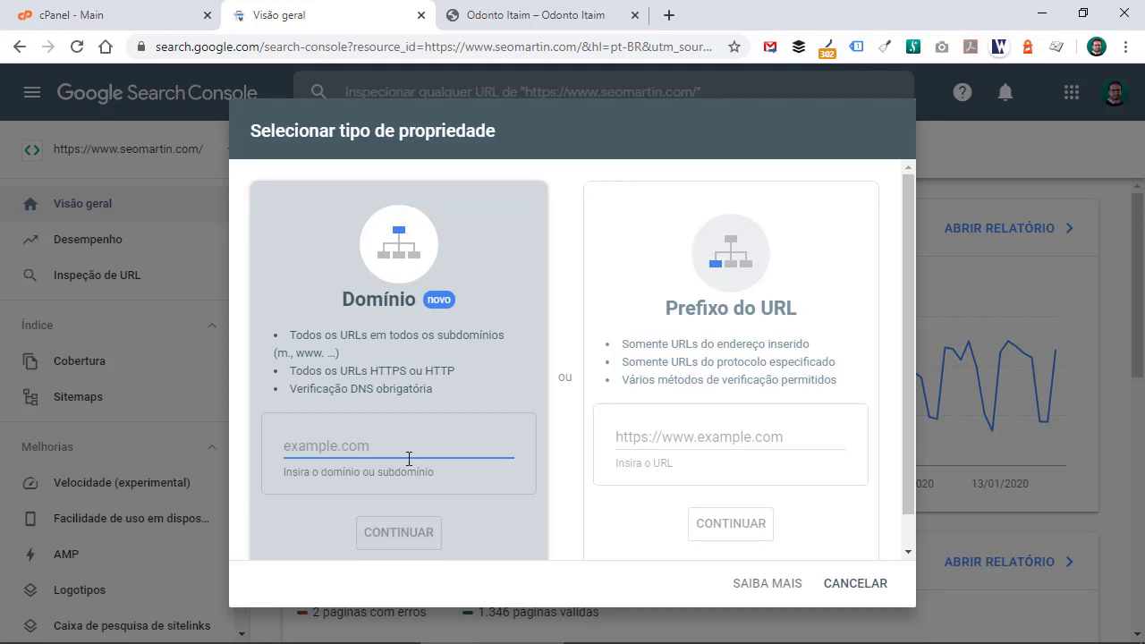
pyautogui.click(742, 438)
pyautogui.hotkey('ctrl', 'v')
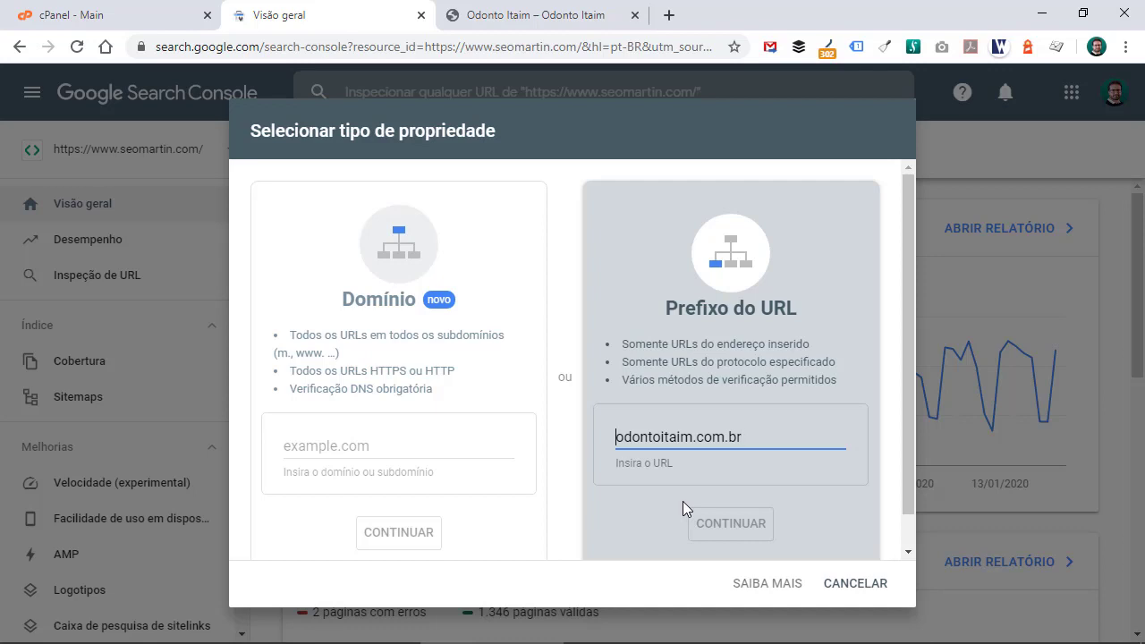
pyautogui.write('www.')
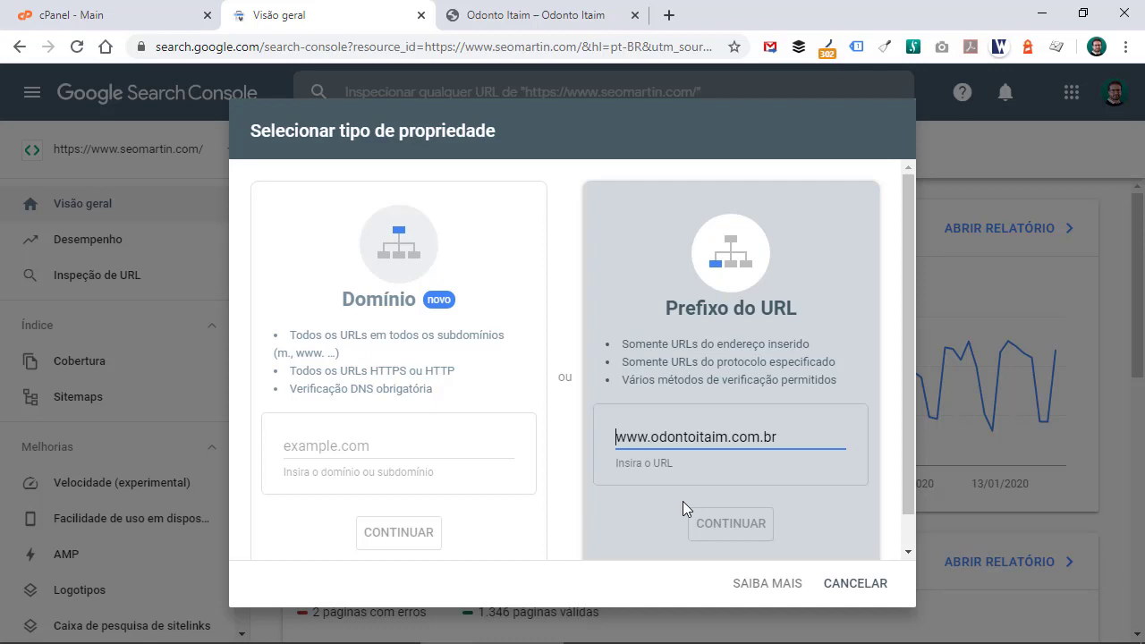
pyautogui.write('http://')
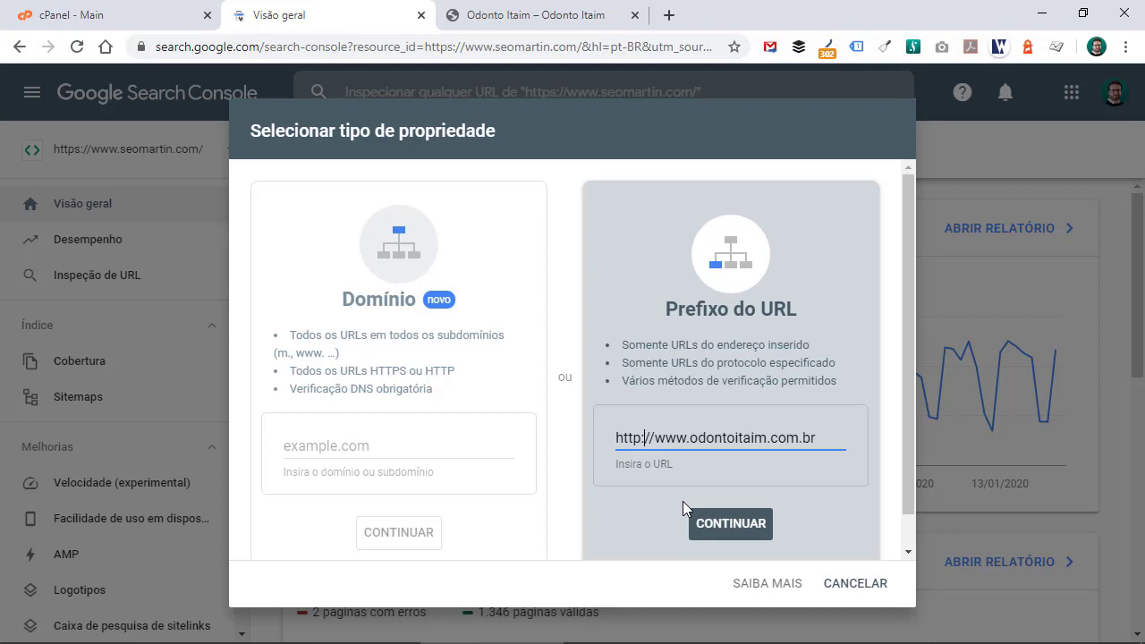
pyautogui.write('s')
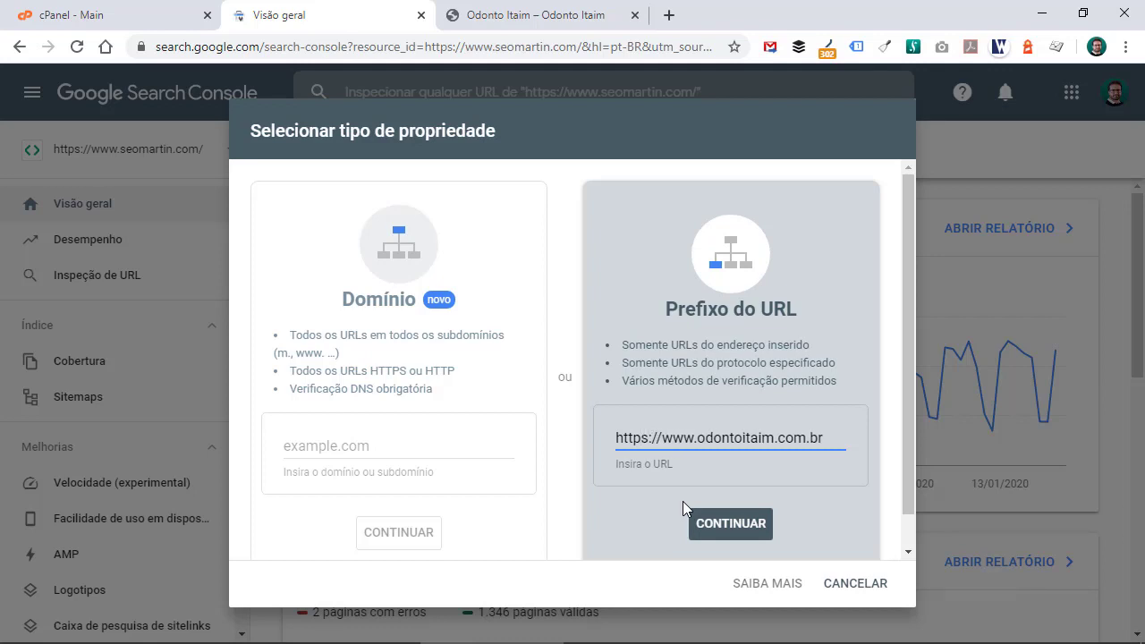
pyautogui.press('BackSpace')
pyautogui.hotkey('ctrl', 'a')
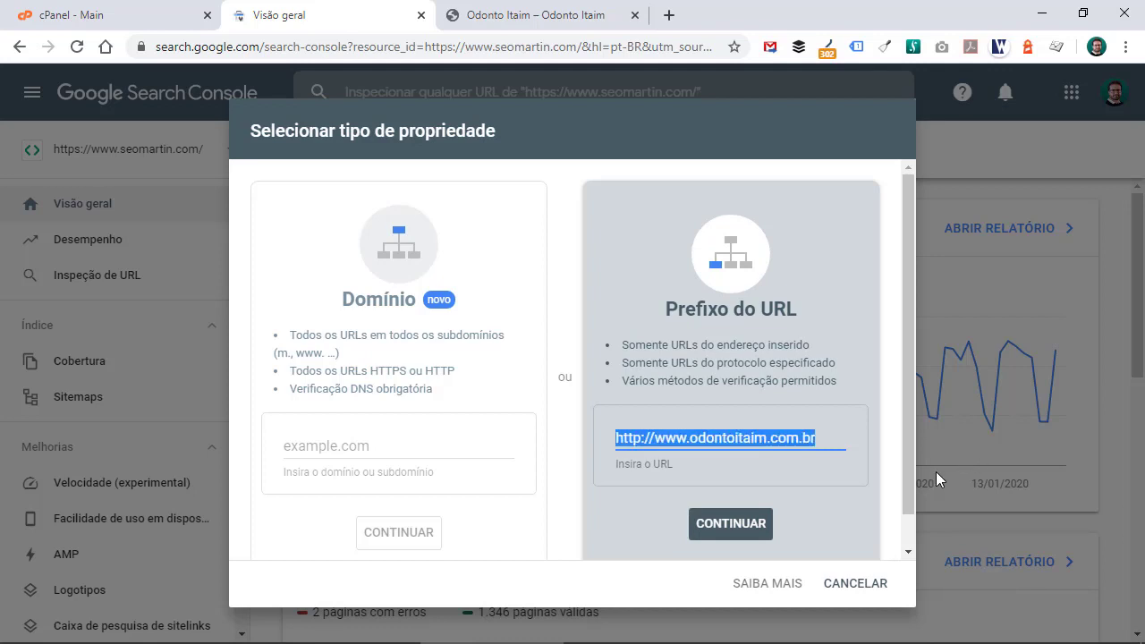
pyautogui.hotkey('ctrl', 'x')
pyautogui.click(541, 8)
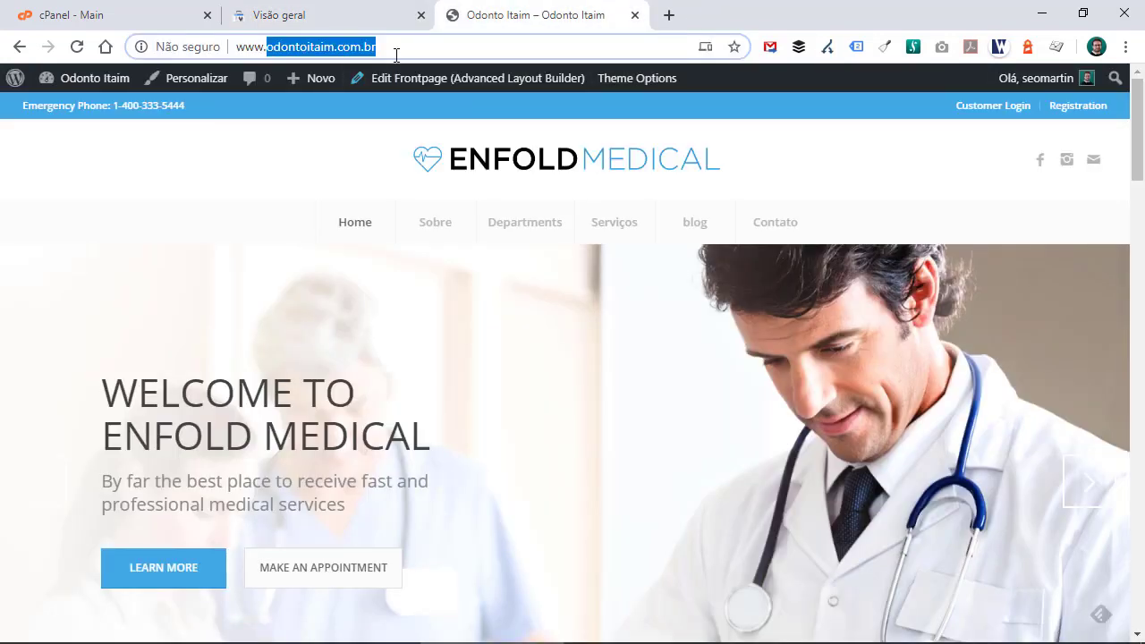
pyautogui.click(356, 52)
pyautogui.click(269, 144)
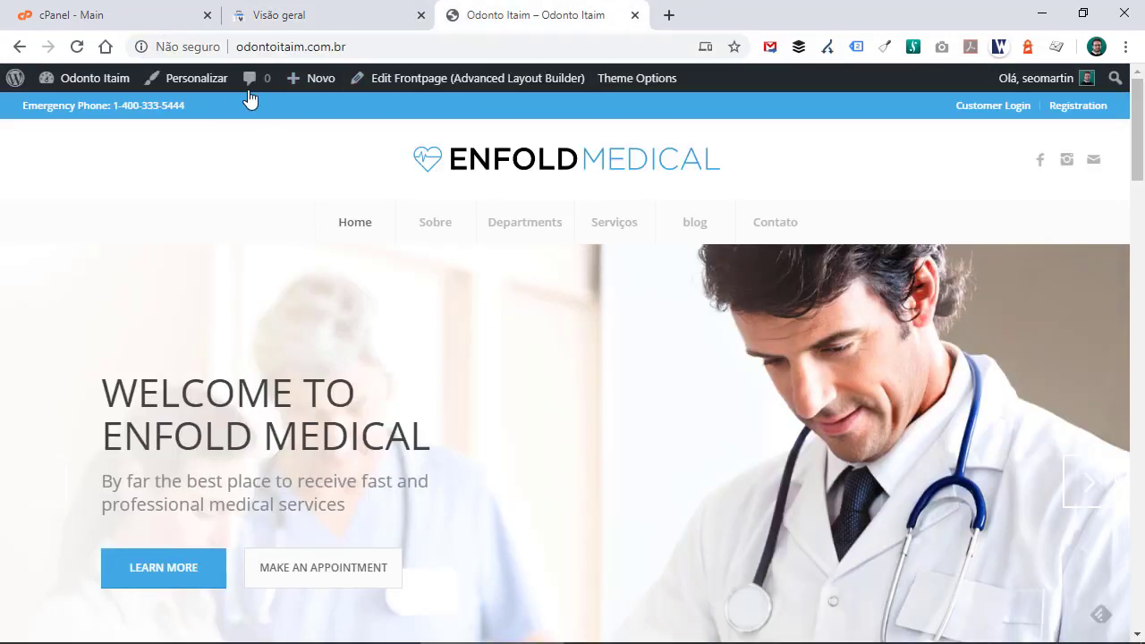
pyautogui.click(307, 47)
pyautogui.tripleClick(273, 46)
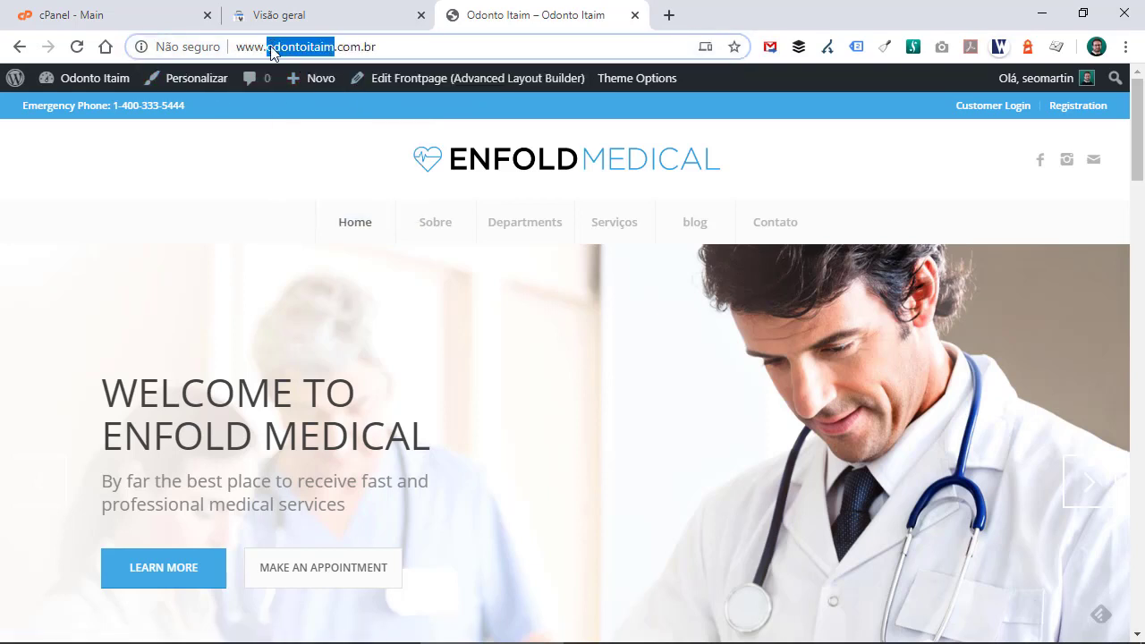
pyautogui.rightClick(272, 46)
pyautogui.click(331, 171)
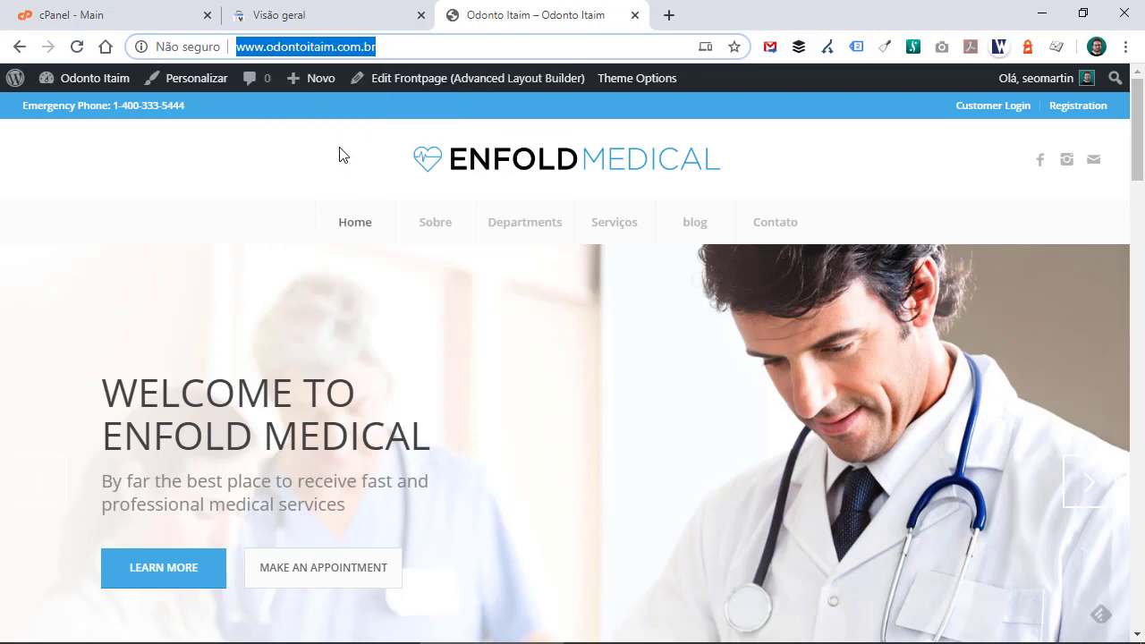
# - Paste the copied address into the URL prefix field of the property dialog and continue
pyautogui.click(365, 11)
pyautogui.rightClick(664, 438)
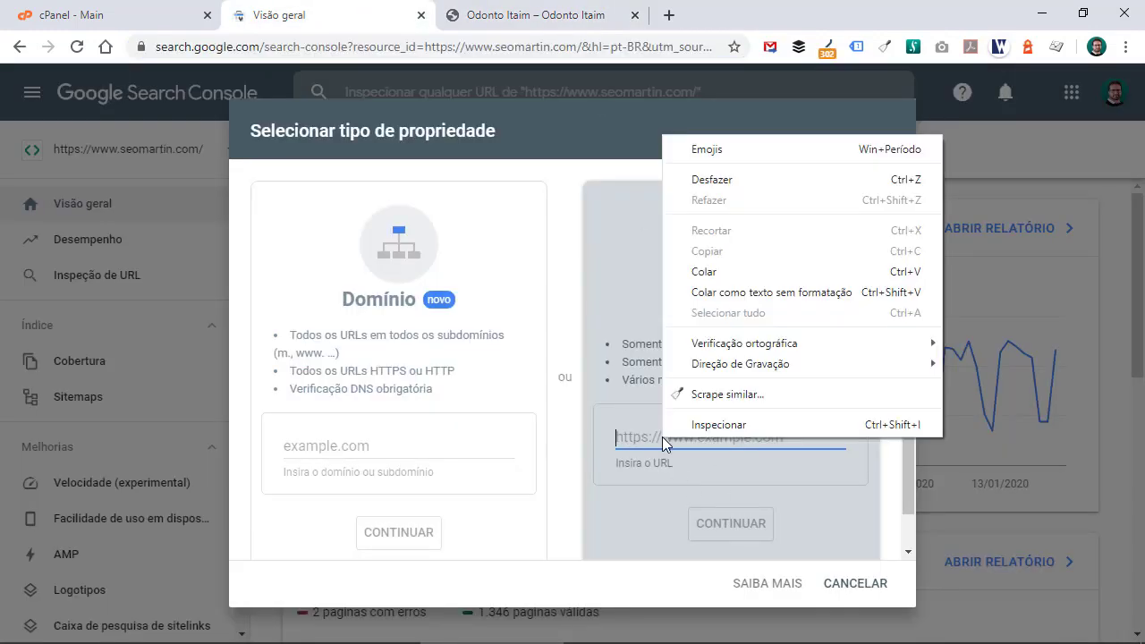
pyautogui.click(716, 272)
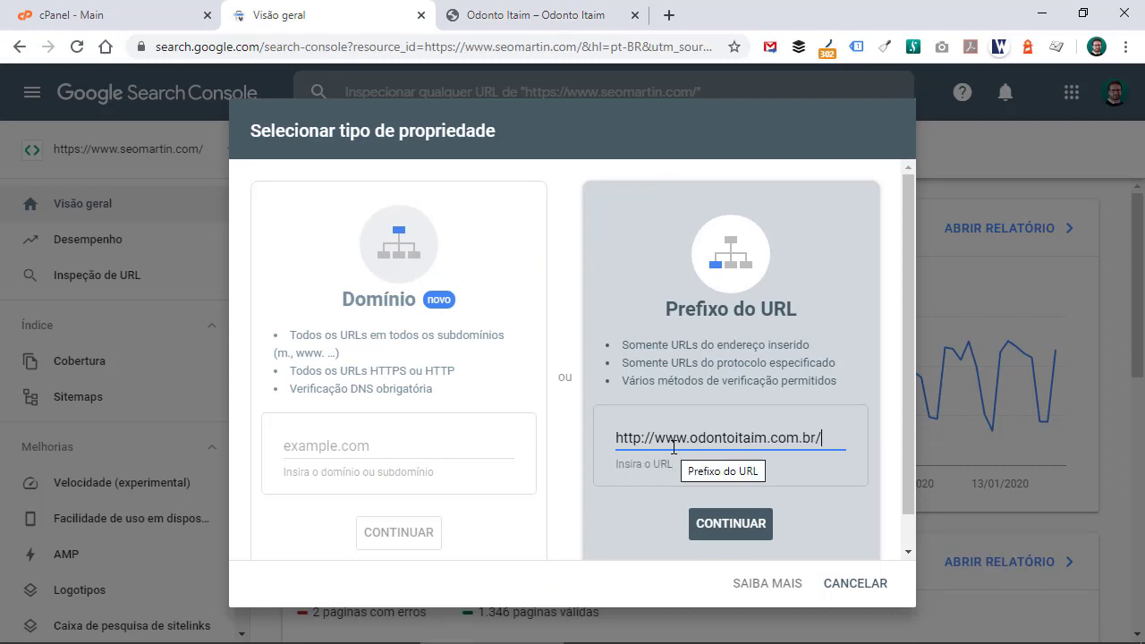
pyautogui.click(730, 526)
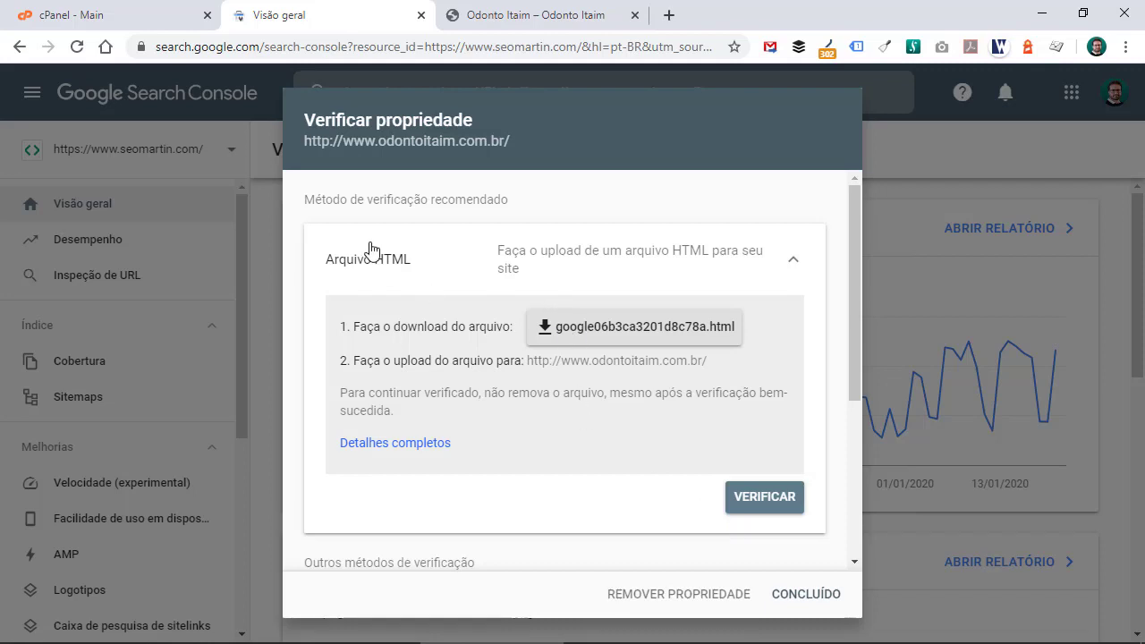
# - Choose the HTML tag verification method and copy its meta tag
pyautogui.click(390, 271)
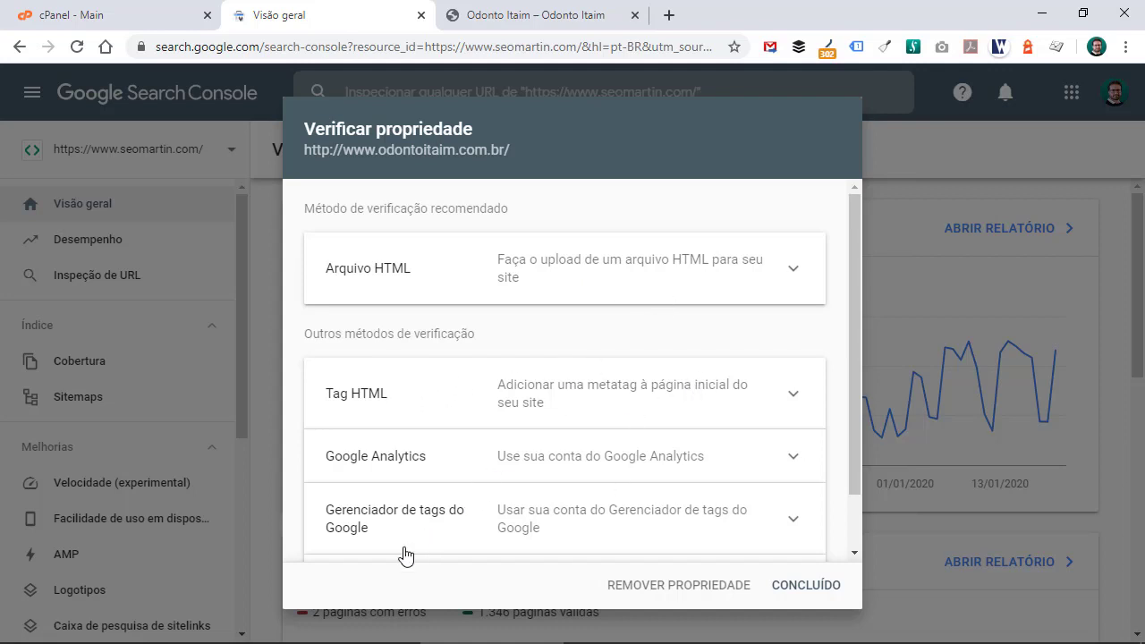
pyautogui.moveTo(854, 452); pyautogui.dragTo(850, 494)
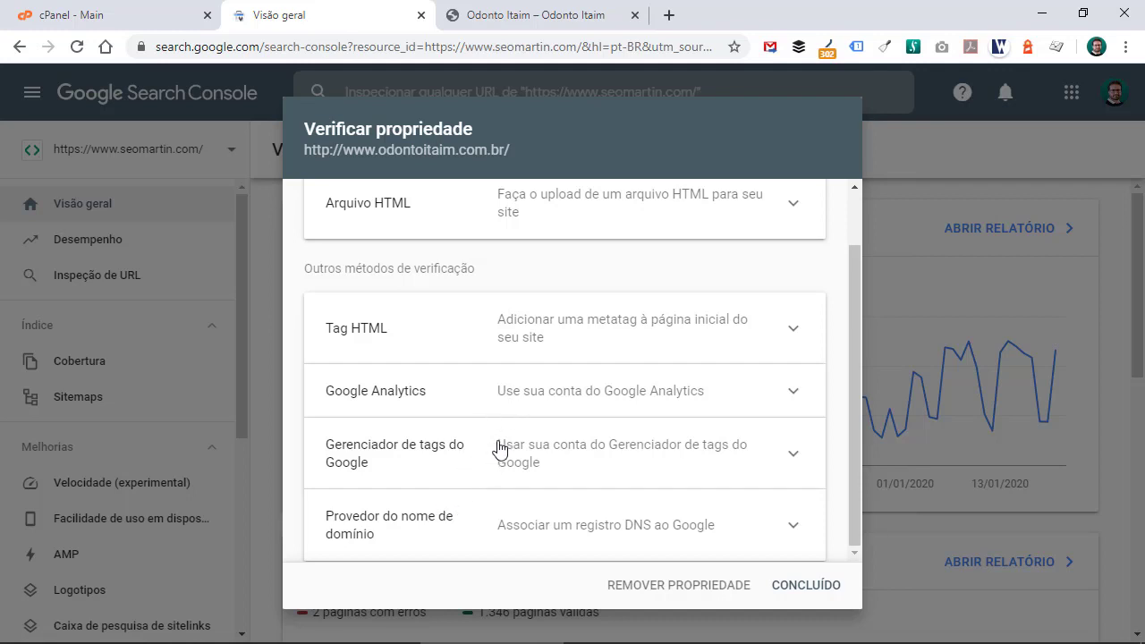
pyautogui.click(378, 333)
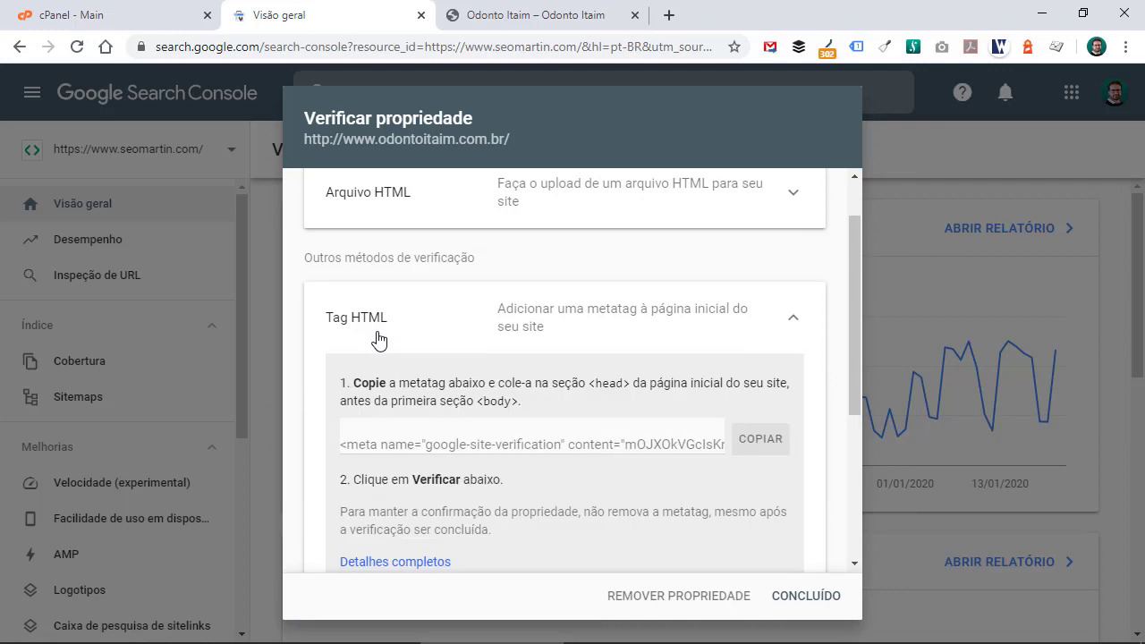
pyautogui.moveTo(855, 337); pyautogui.dragTo(843, 404)
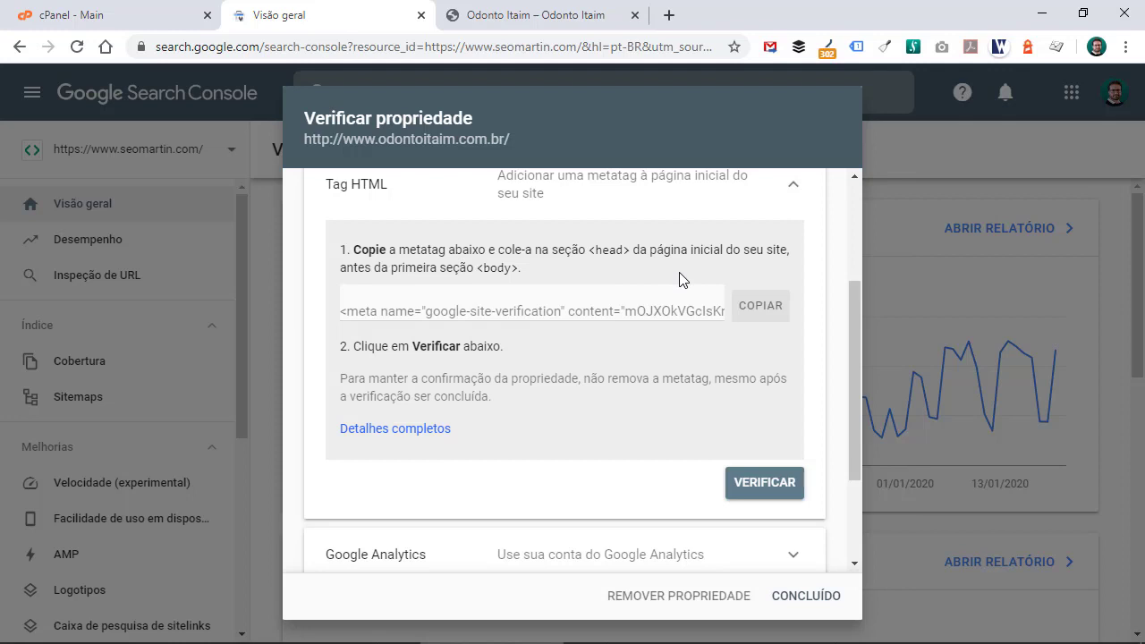
pyautogui.click(760, 309)
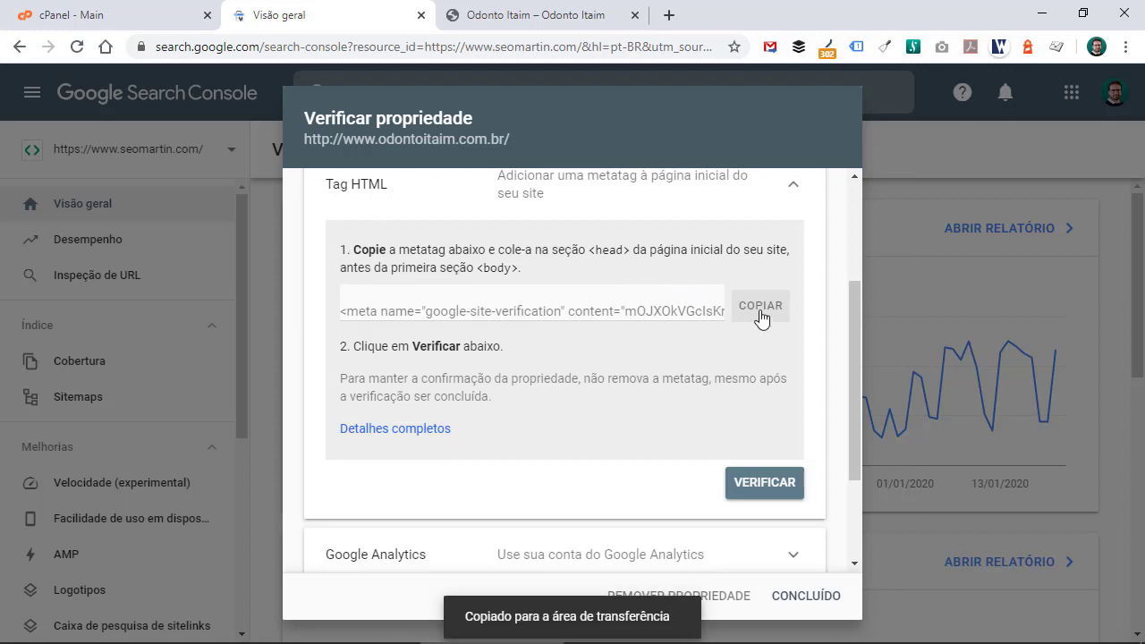
# - Open the site's WordPress dashboard and go to the page for adding new plugins
pyautogui.click(533, 9)
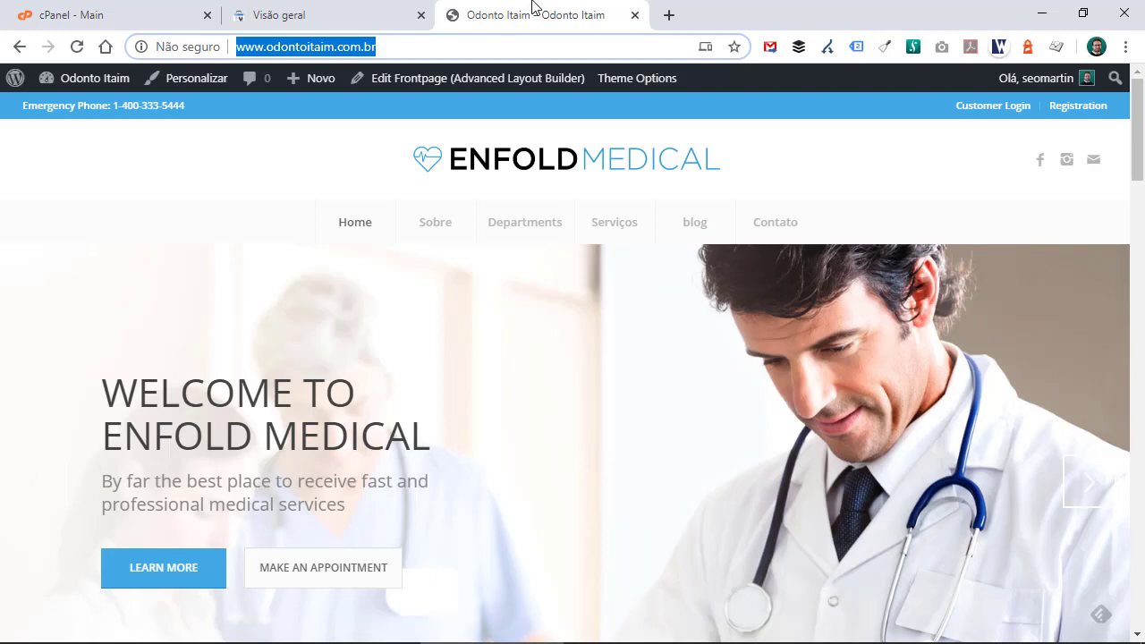
pyautogui.moveTo(63, 77)
pyautogui.click(64, 107)
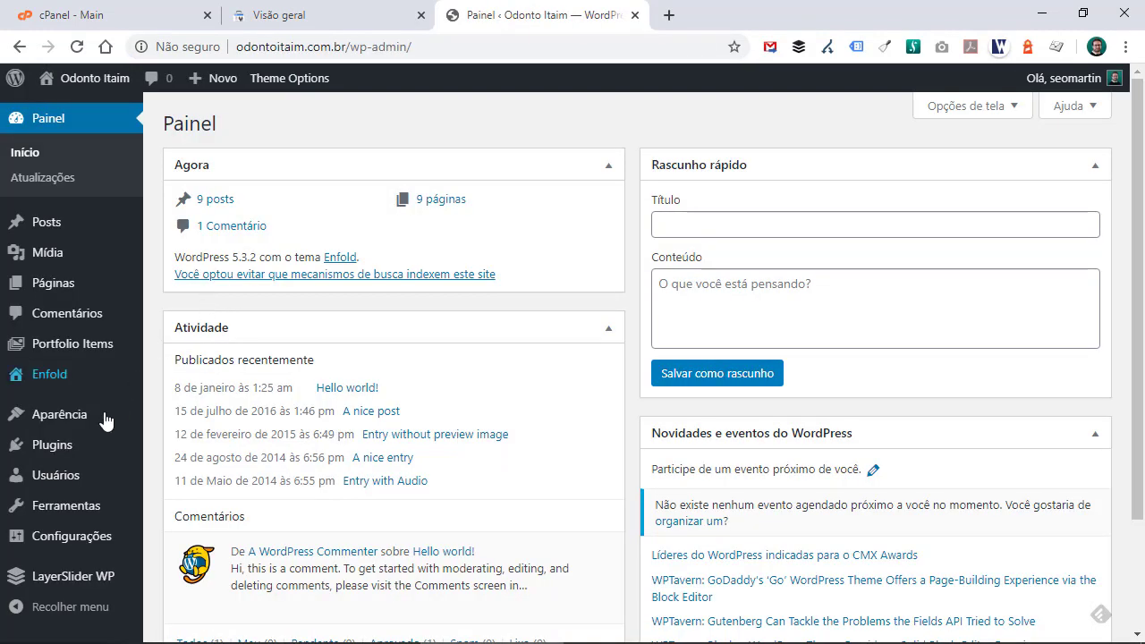
pyautogui.moveTo(102, 422)
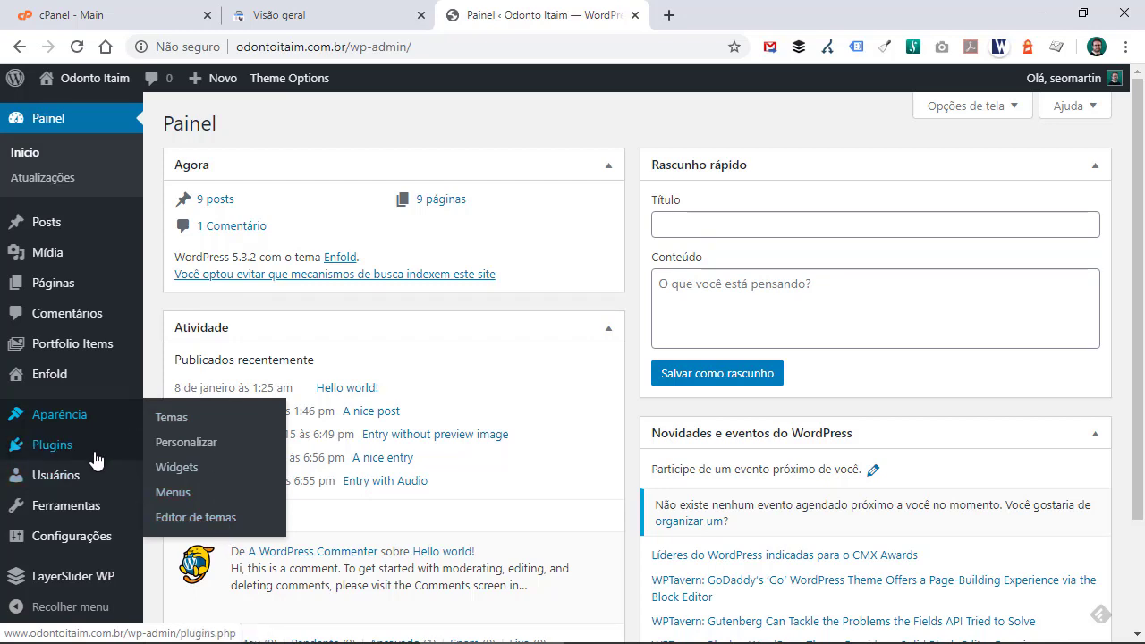
pyautogui.moveTo(95, 456)
pyautogui.click(205, 472)
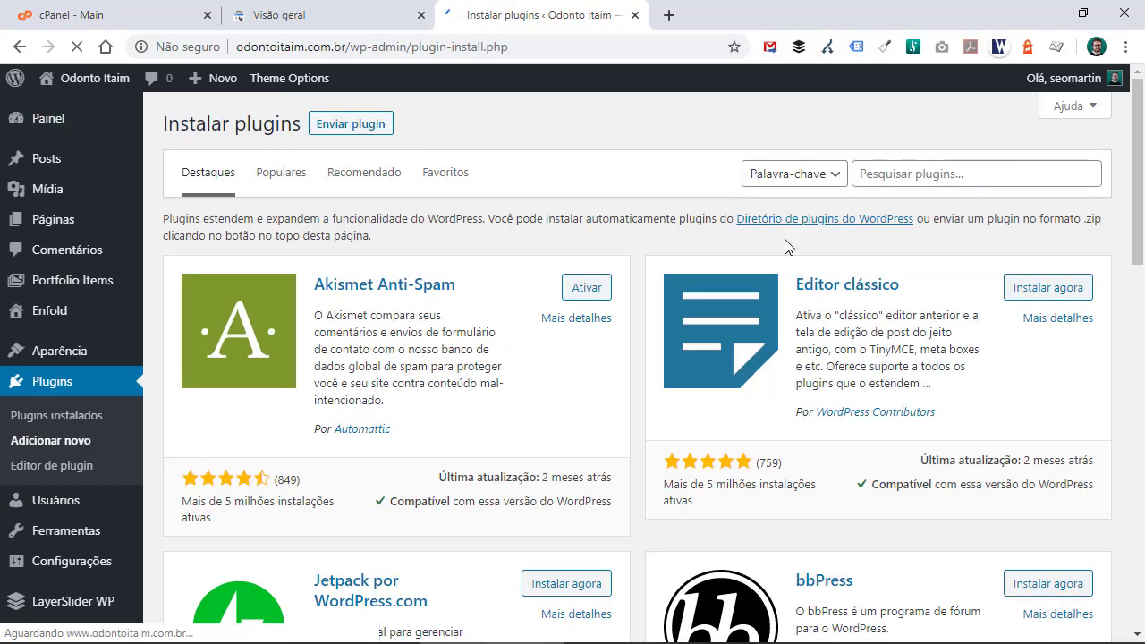
# - Search the plugin directory for "insert headers and footers", then install and activate the Insert Headers and Footers plugin
pyautogui.click(946, 185)
pyautogui.write('insert')
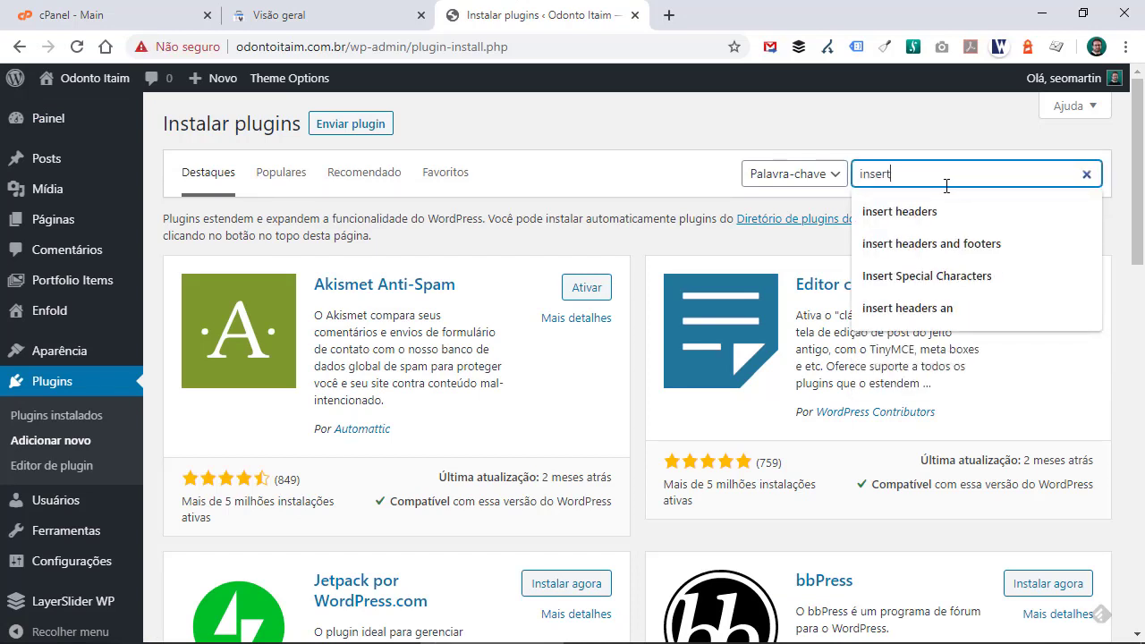
pyautogui.write(' headers and gfo')
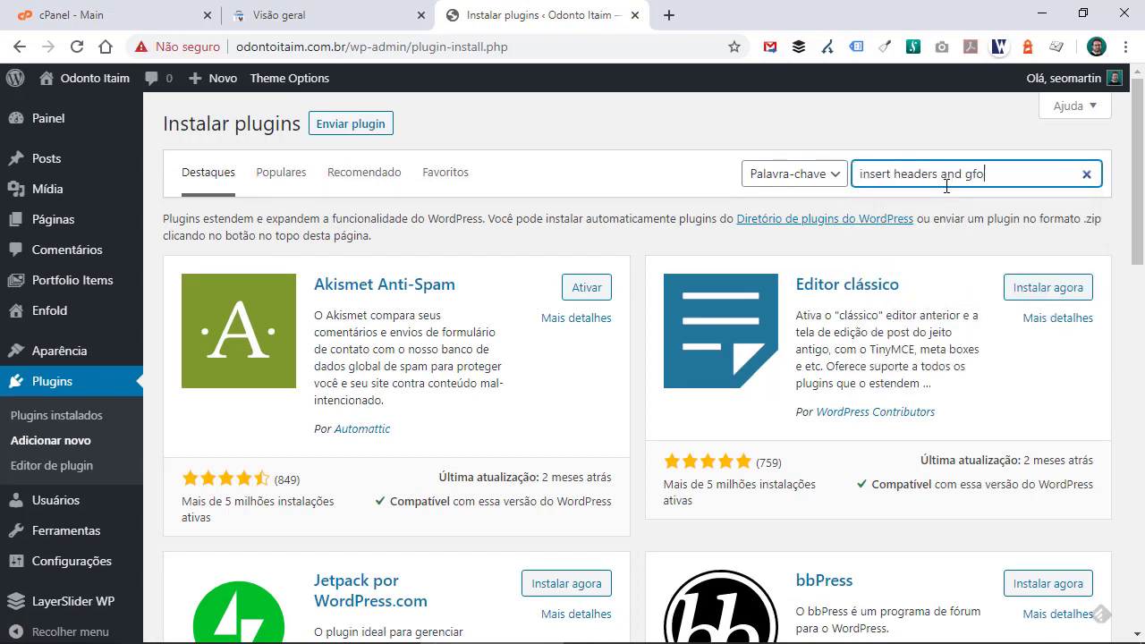
pyautogui.press('BackSpace')
pyautogui.press('BackSpace')
pyautogui.press('BackSpace')
pyautogui.write('footers')
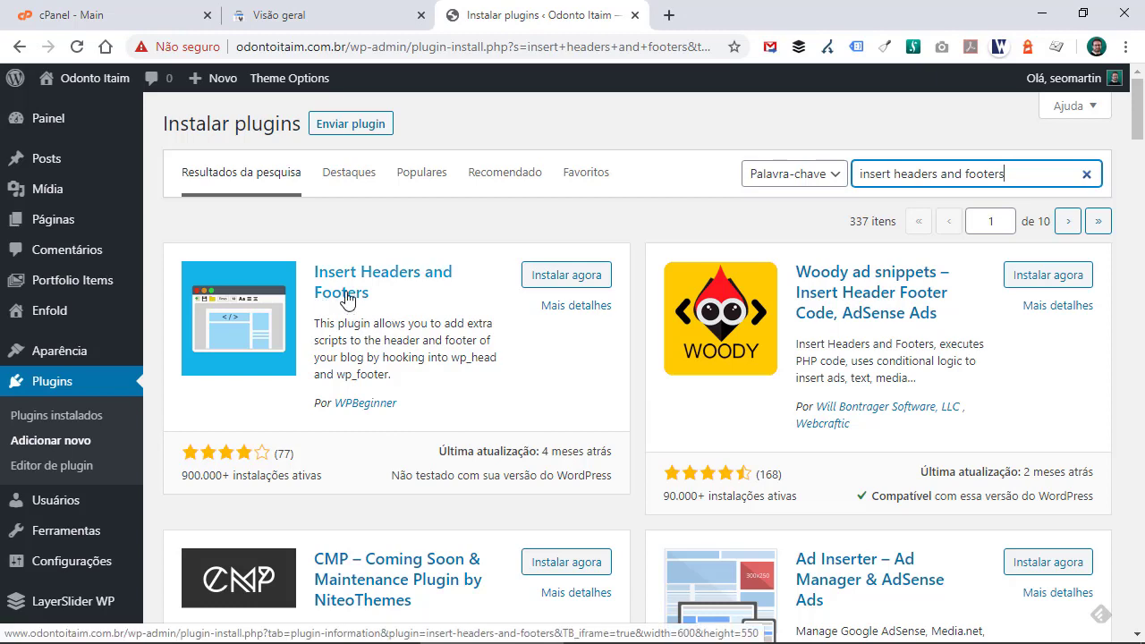
pyautogui.click(584, 281)
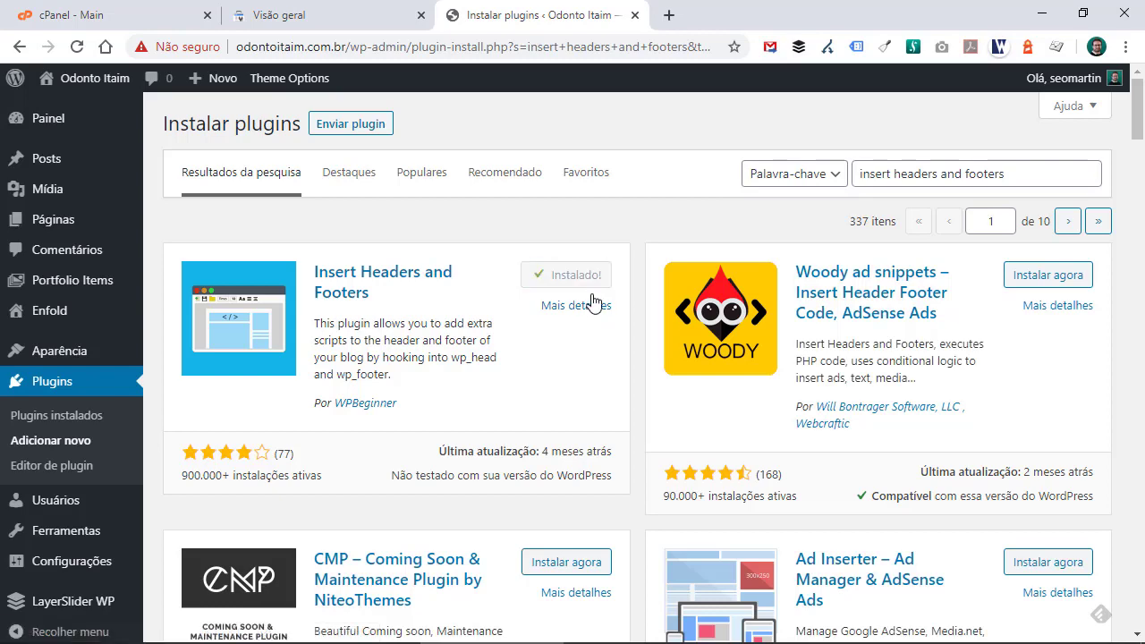
pyautogui.click(586, 275)
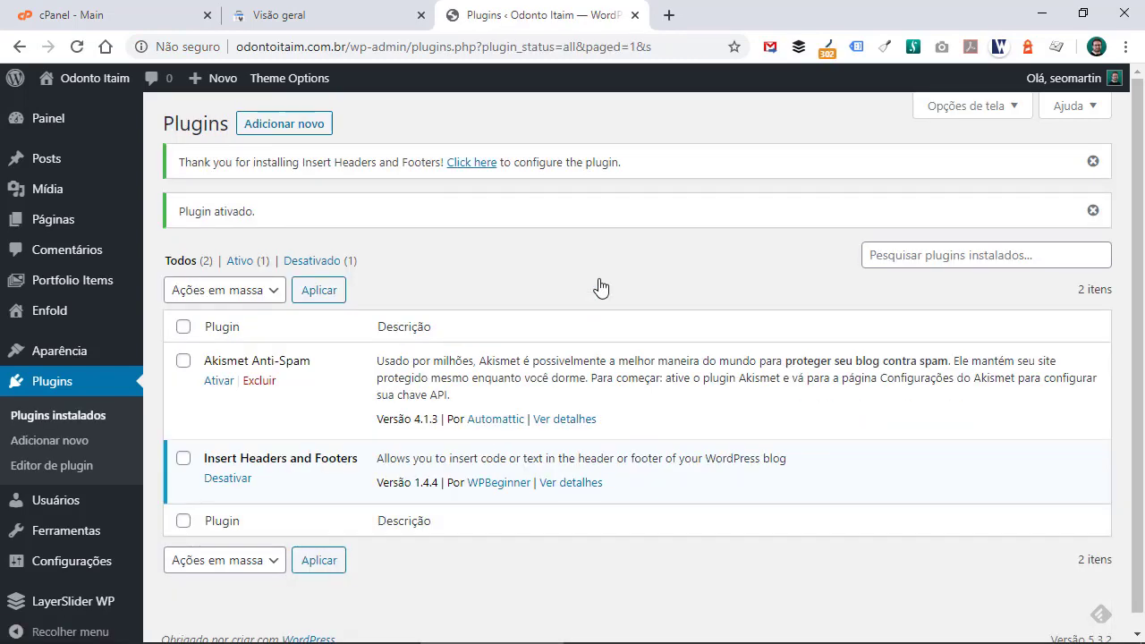
# - Open the Insert Headers and Footers settings and paste the Google site verification meta tag into Scripts in Header
pyautogui.scroll(-1, 595, 288)
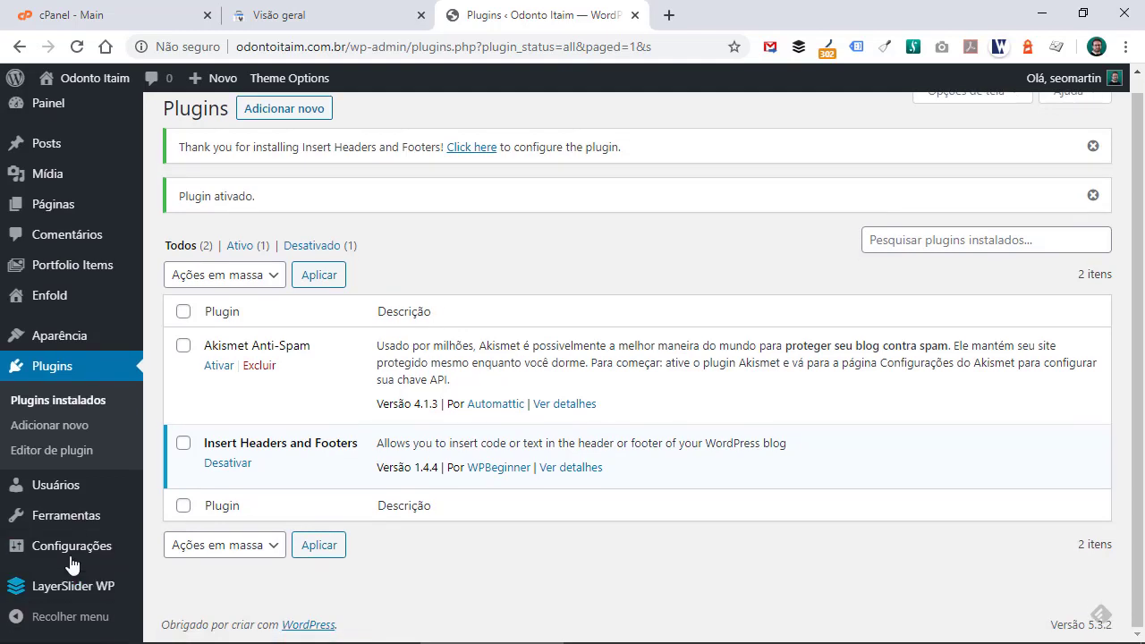
pyautogui.moveTo(116, 559)
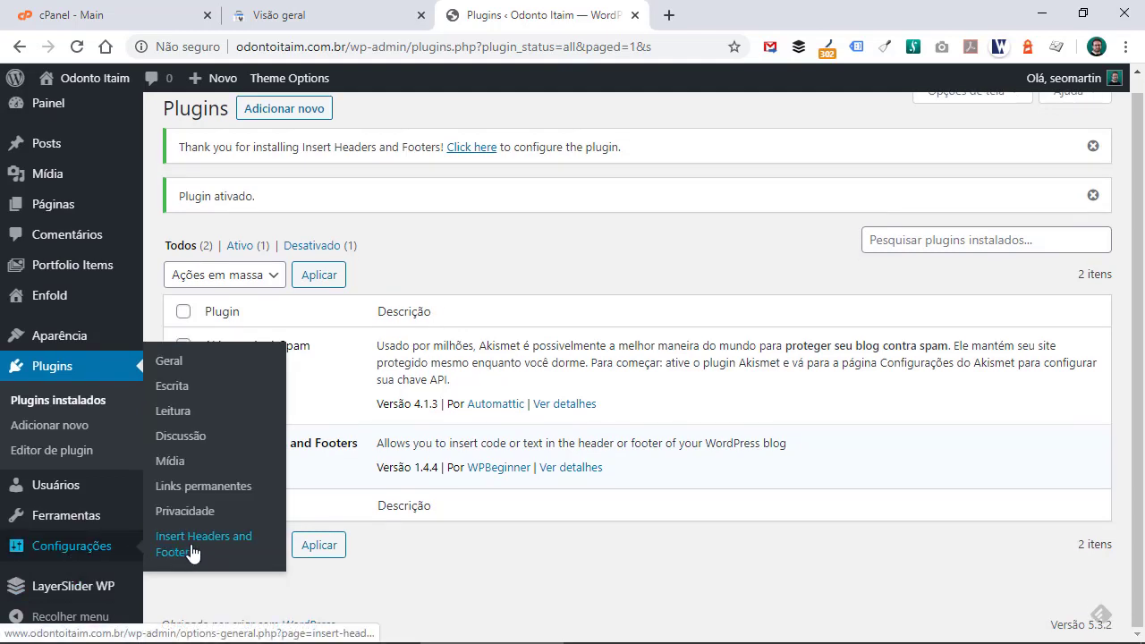
pyautogui.click(223, 550)
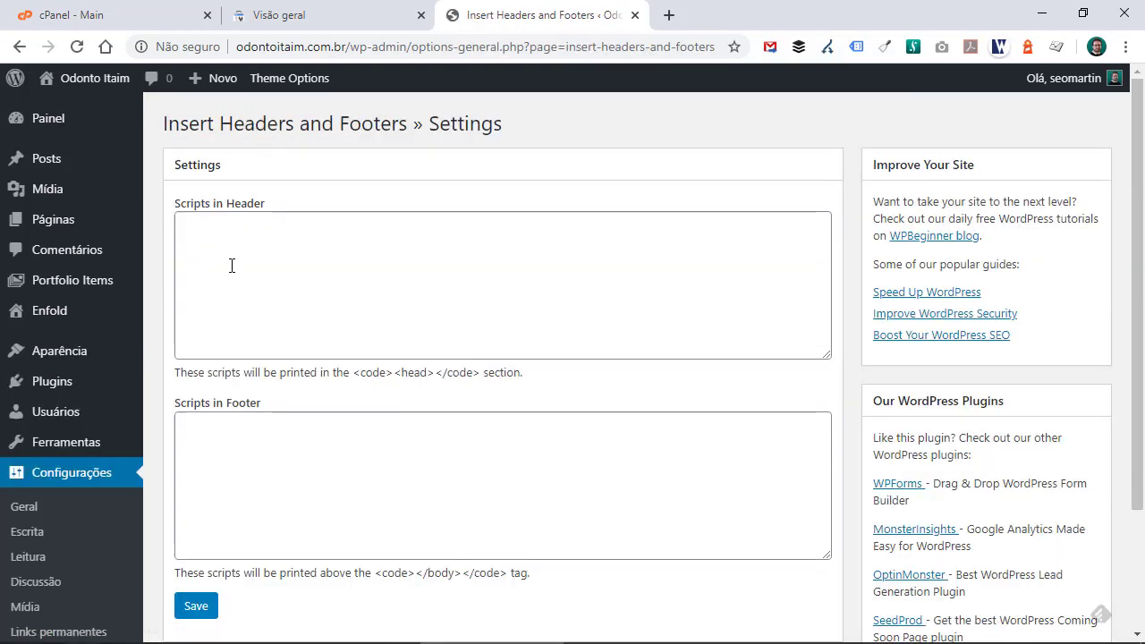
pyautogui.click(222, 254)
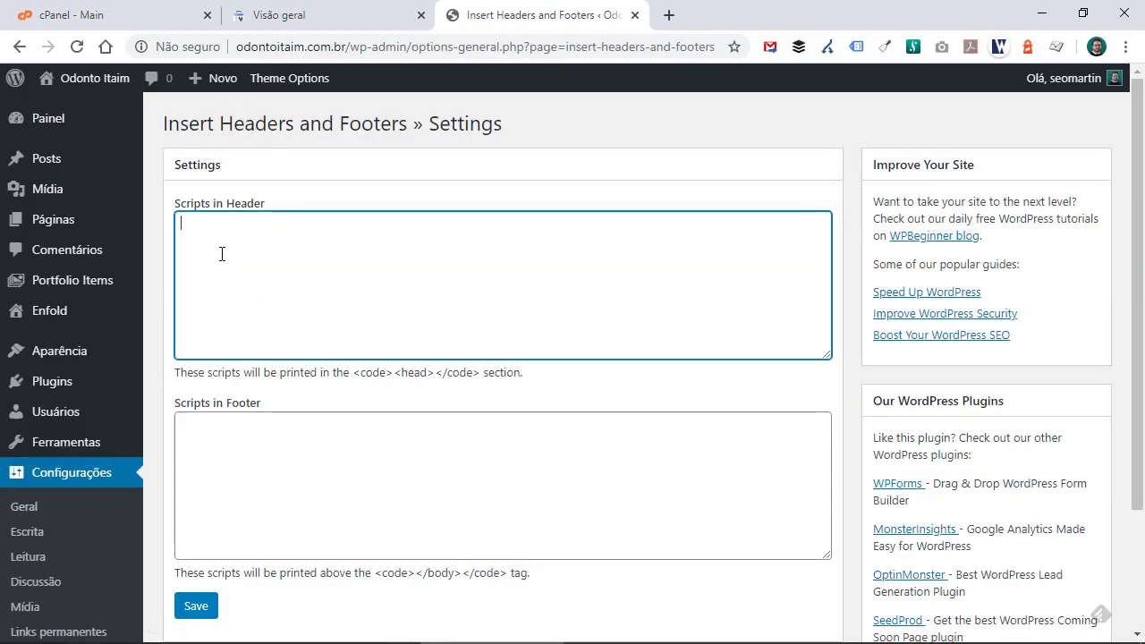
pyautogui.rightClick(222, 254)
pyautogui.click(264, 383)
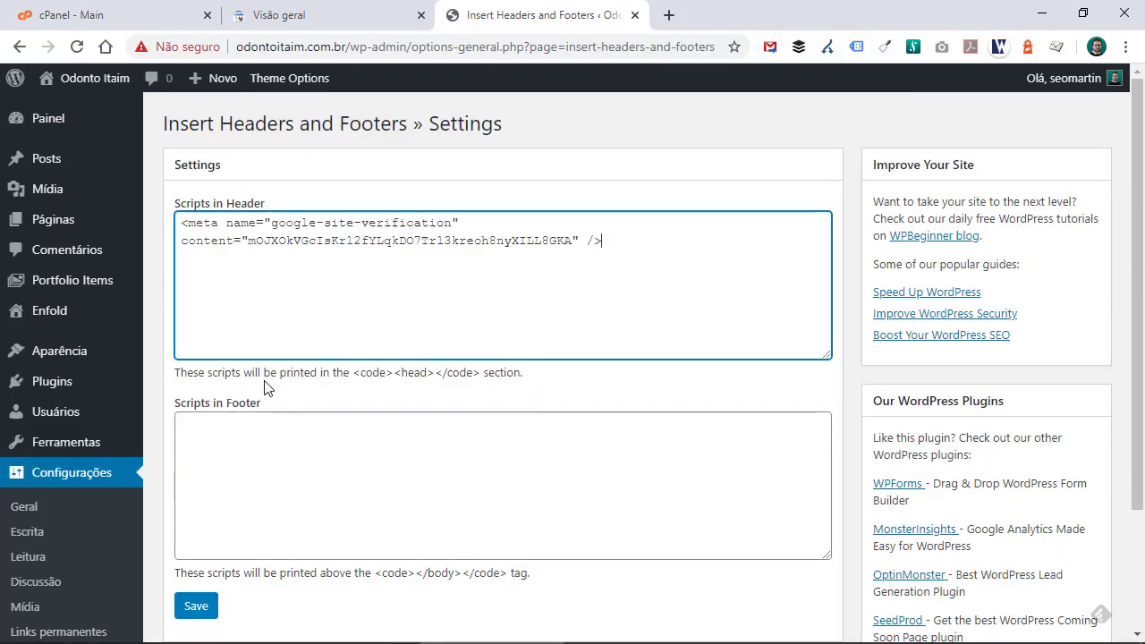
# - Compare the pasted tag with the one in Search Console and save the plugin settings
pyautogui.click(342, 9)
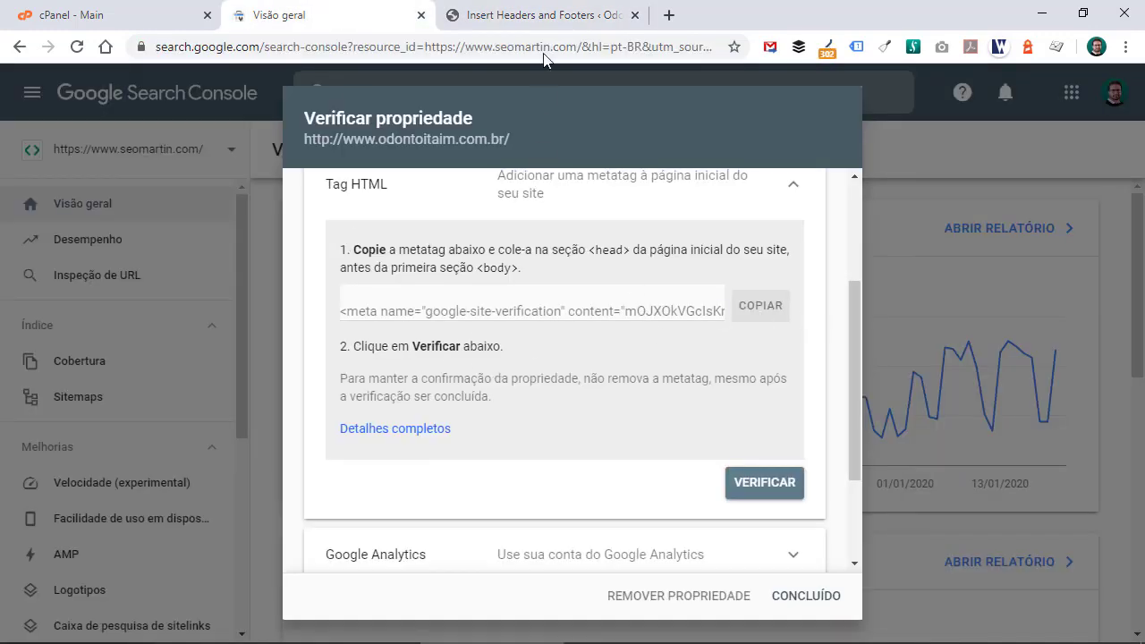
pyautogui.click(548, 15)
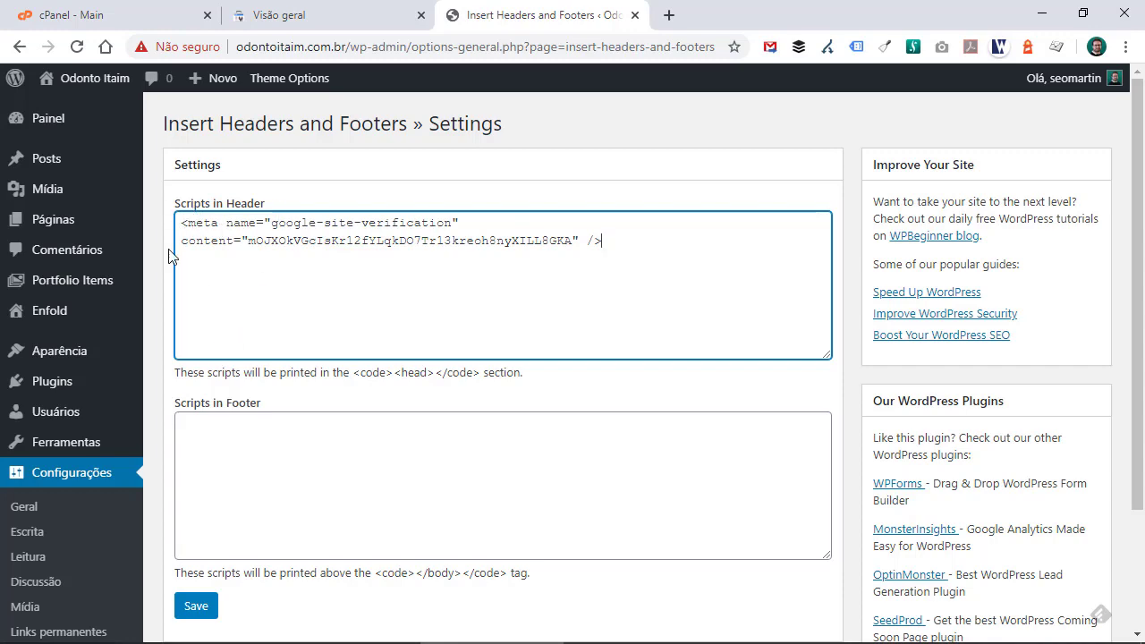
pyautogui.scroll(-2, 179, 373)
pyautogui.click(188, 456)
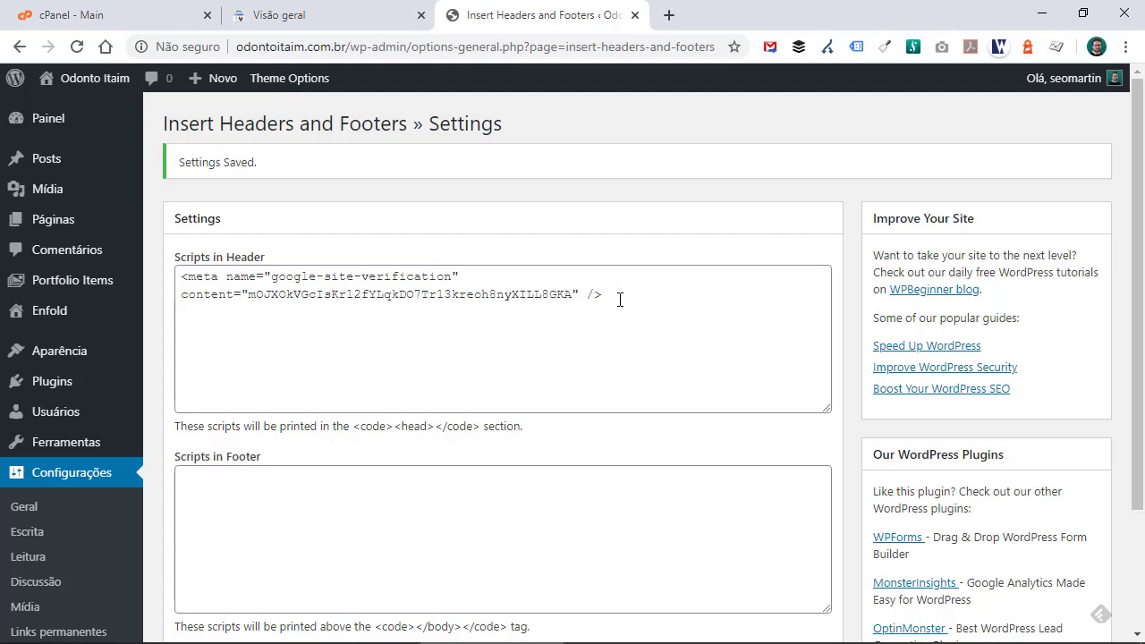
# - Open the site's homepage in a new tab from the admin bar
pyautogui.moveTo(616, 295); pyautogui.dragTo(182, 275)
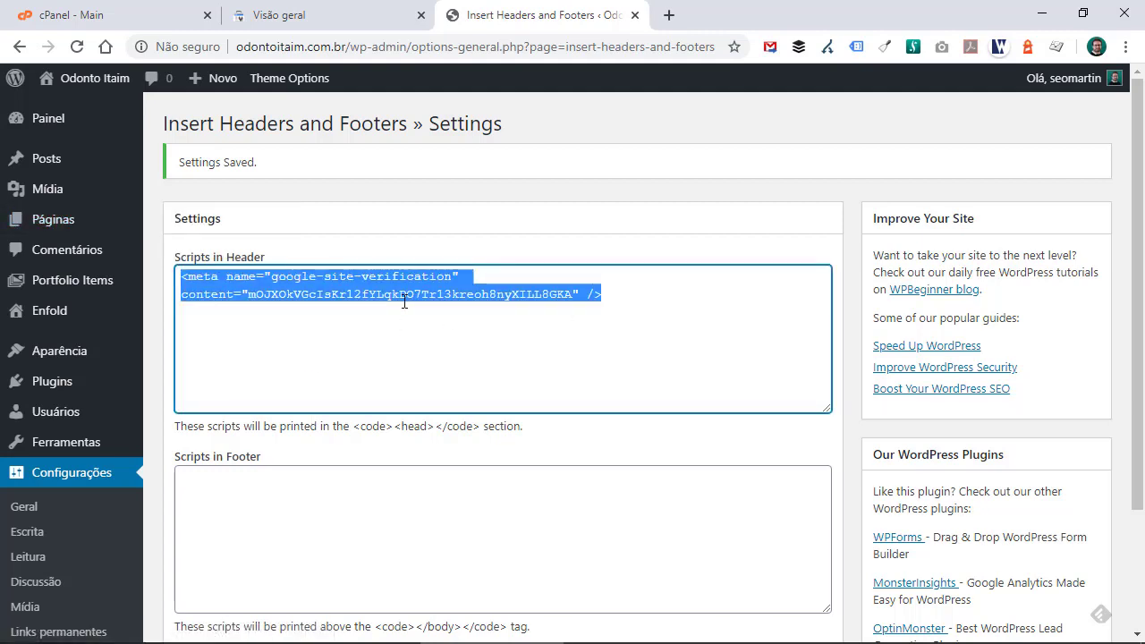
pyautogui.moveTo(43, 86)
pyautogui.rightClick(65, 119)
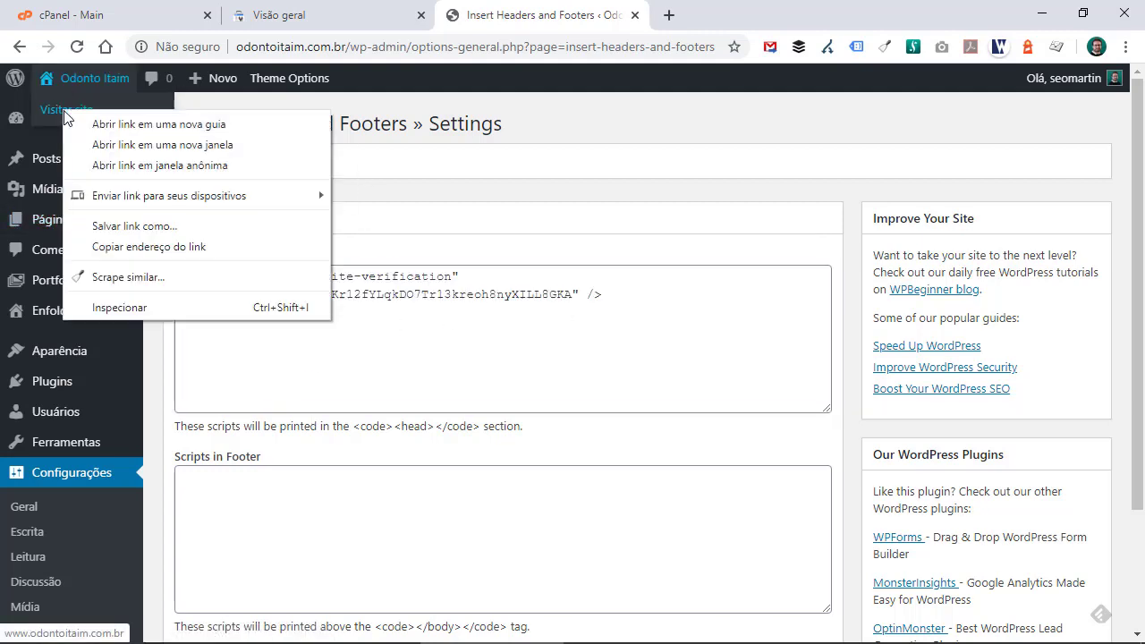
pyautogui.click(72, 119)
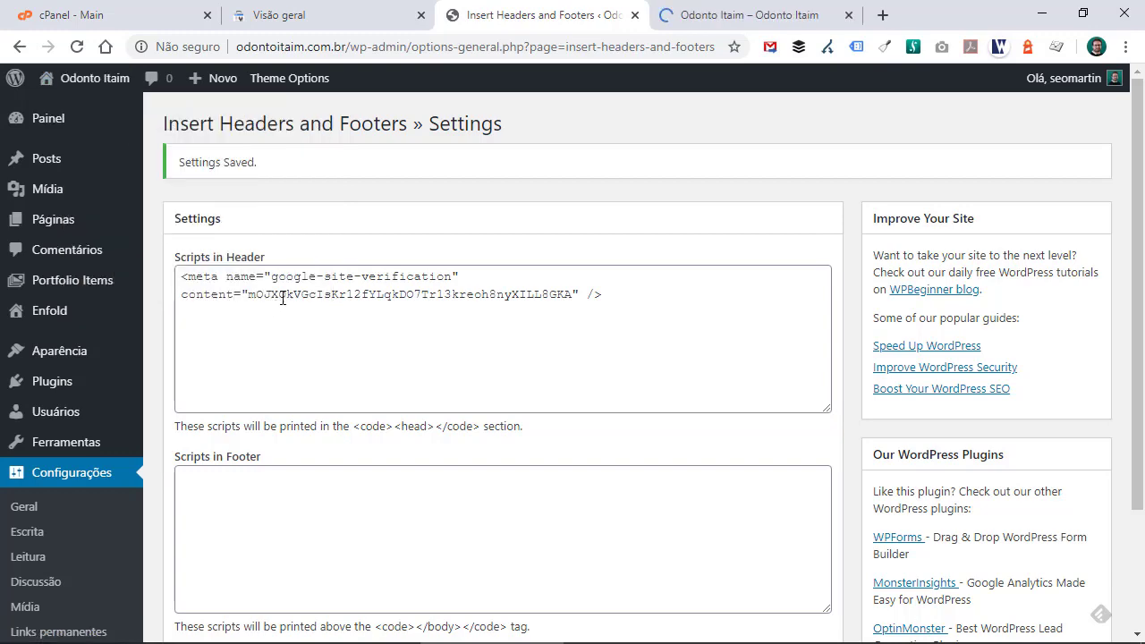
pyautogui.click(756, 15)
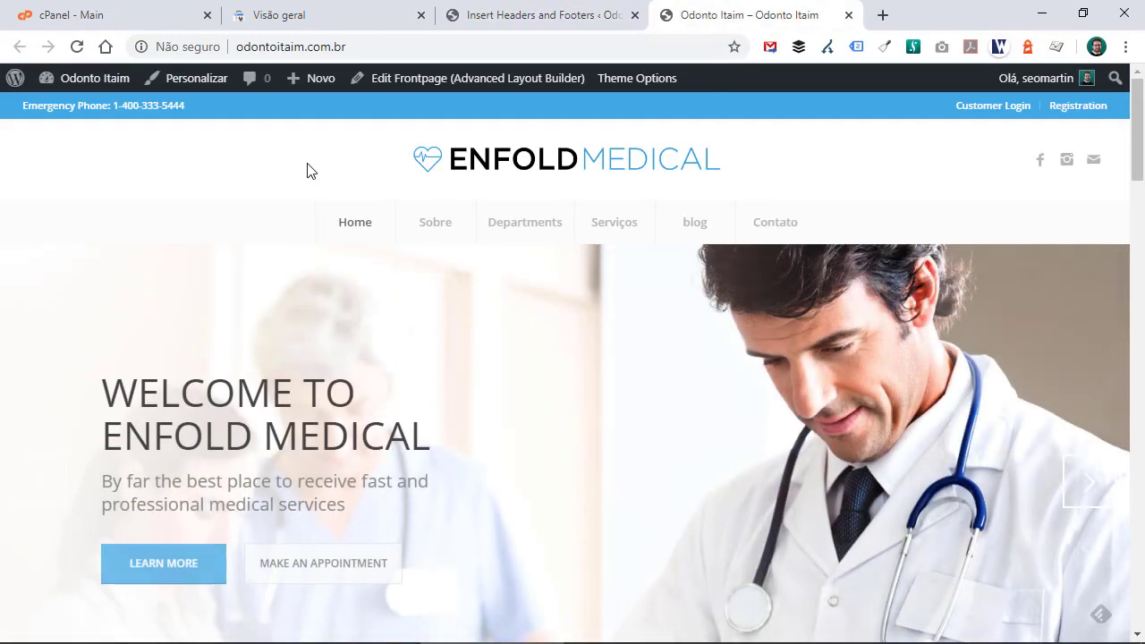
# - View the homepage's page source and search it for the verification meta tag
pyautogui.rightClick(307, 166)
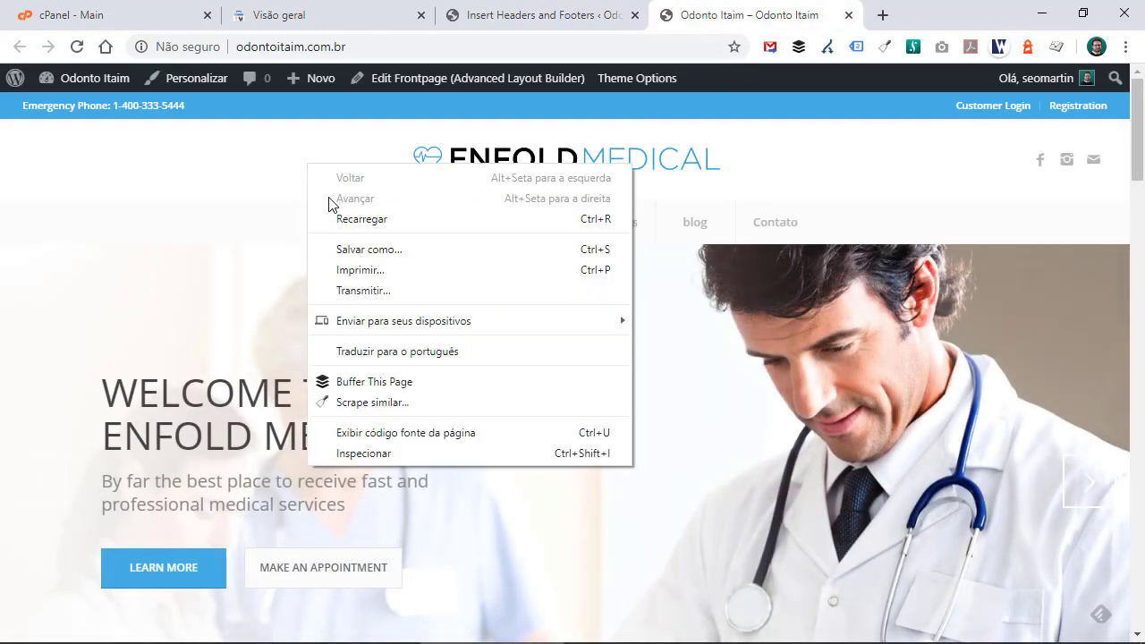
pyautogui.click(383, 433)
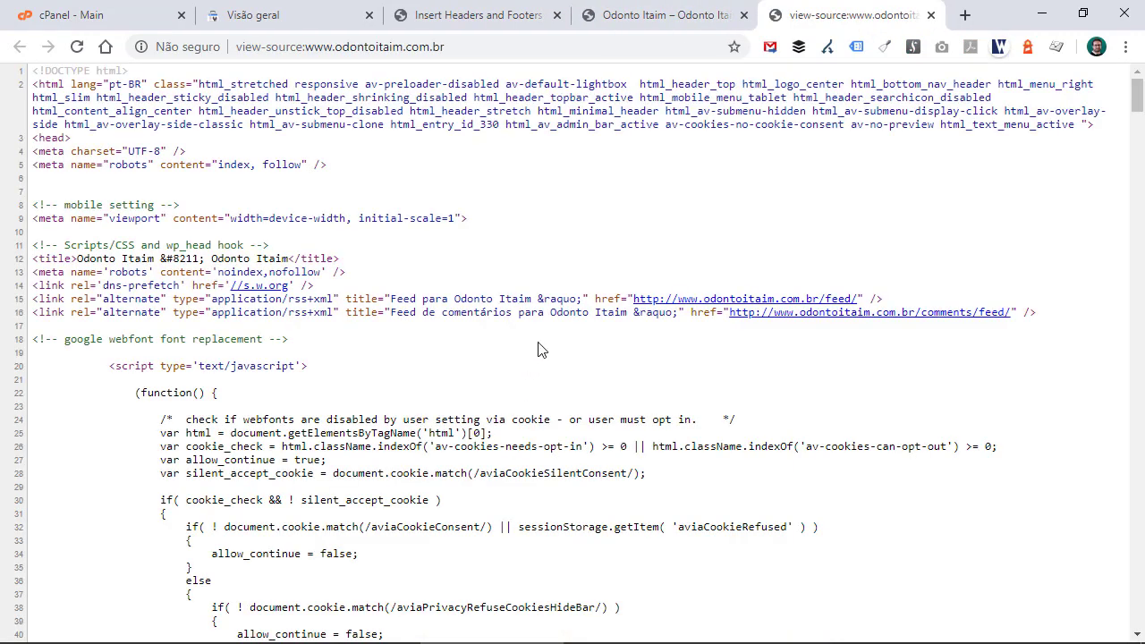
pyautogui.hotkey('ctrl', 'f')
pyautogui.write('<meta name="google-site-verification" content="mOJXOkVGcIsKr12fYLqkDO7Tr13kreoh8nyXILL8GKA" />')
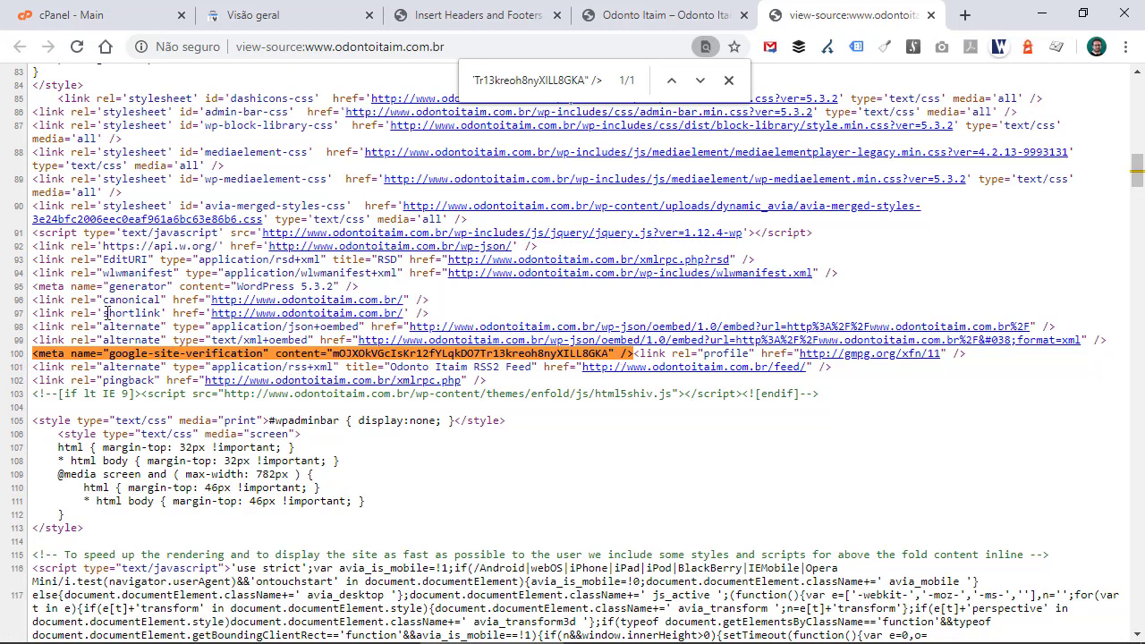
pyautogui.scroll(3, 106, 313)
pyautogui.scroll(-3, 104, 309)
pyautogui.scroll(-6, 79, 379)
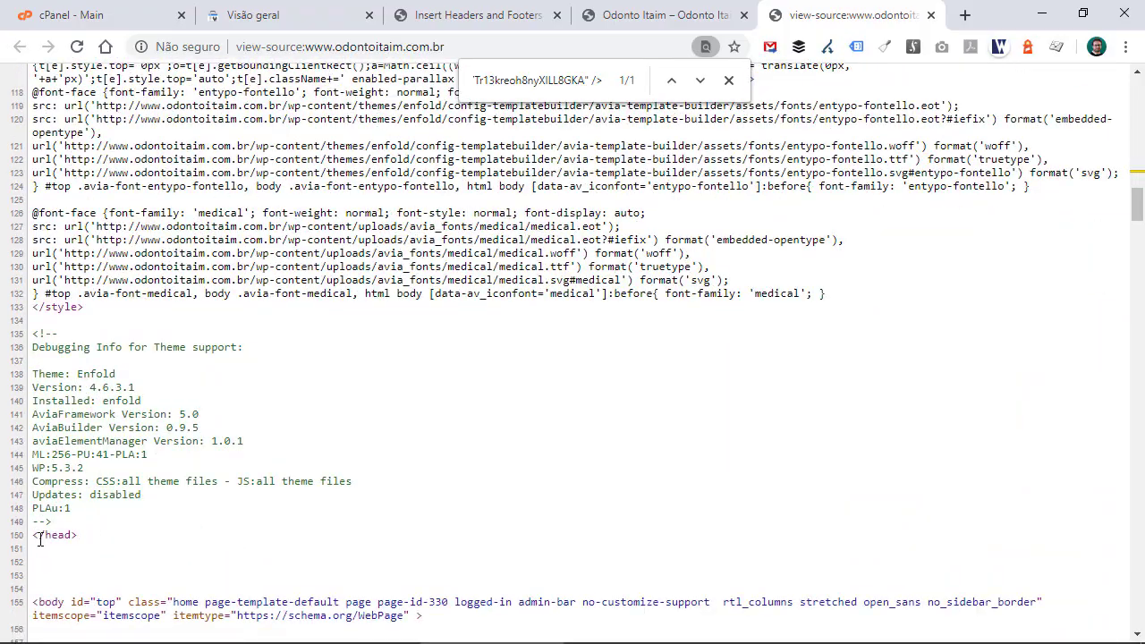
pyautogui.scroll(10, 196, 381)
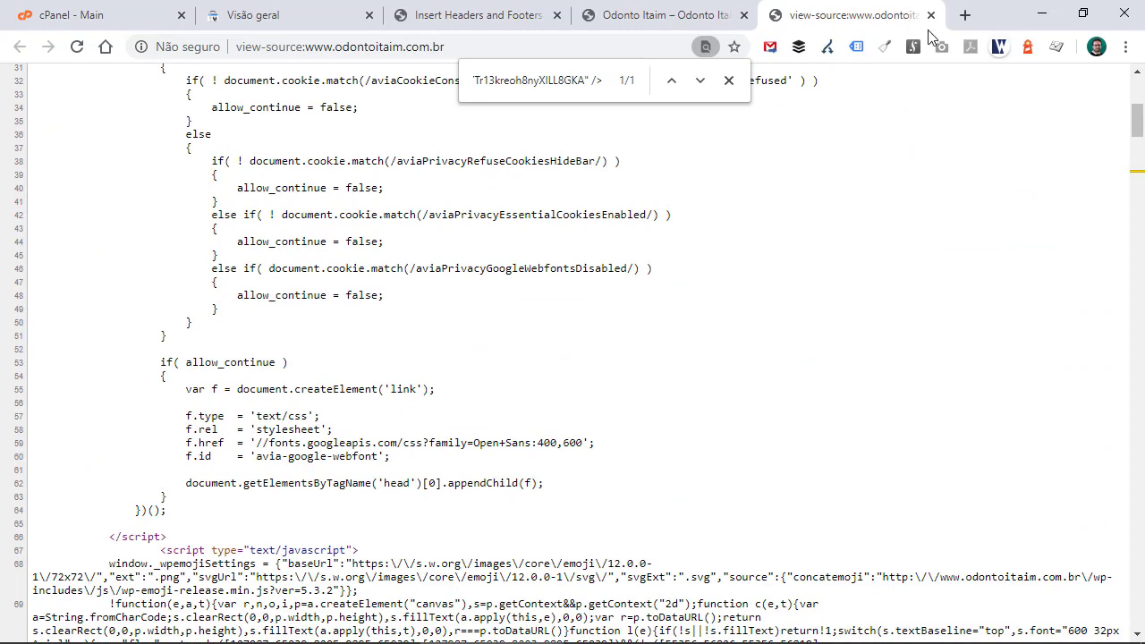
# - Close the source and site tabs, run the HTML tag verification in Search Console, and go to the verified property
pyautogui.click(930, 14)
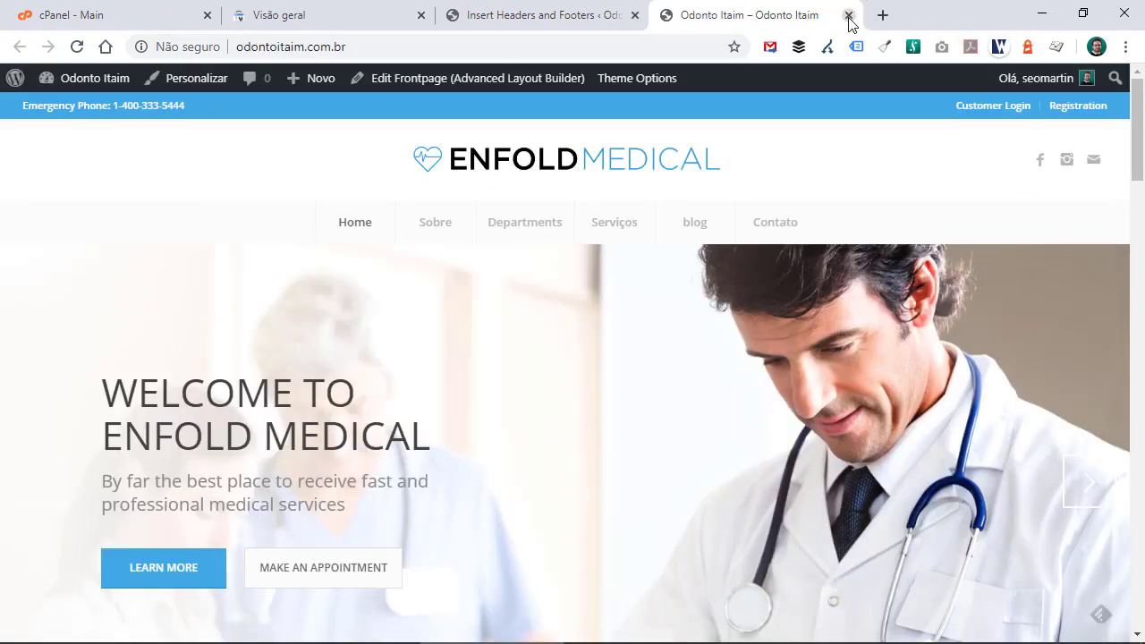
pyautogui.click(849, 16)
pyautogui.click(257, 12)
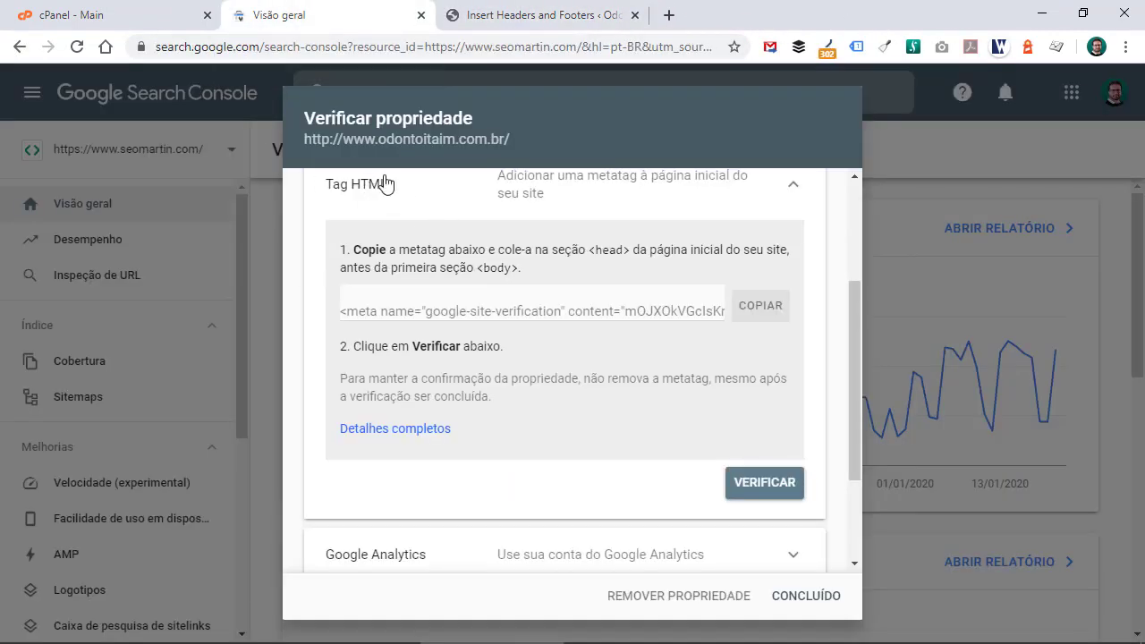
pyautogui.click(775, 487)
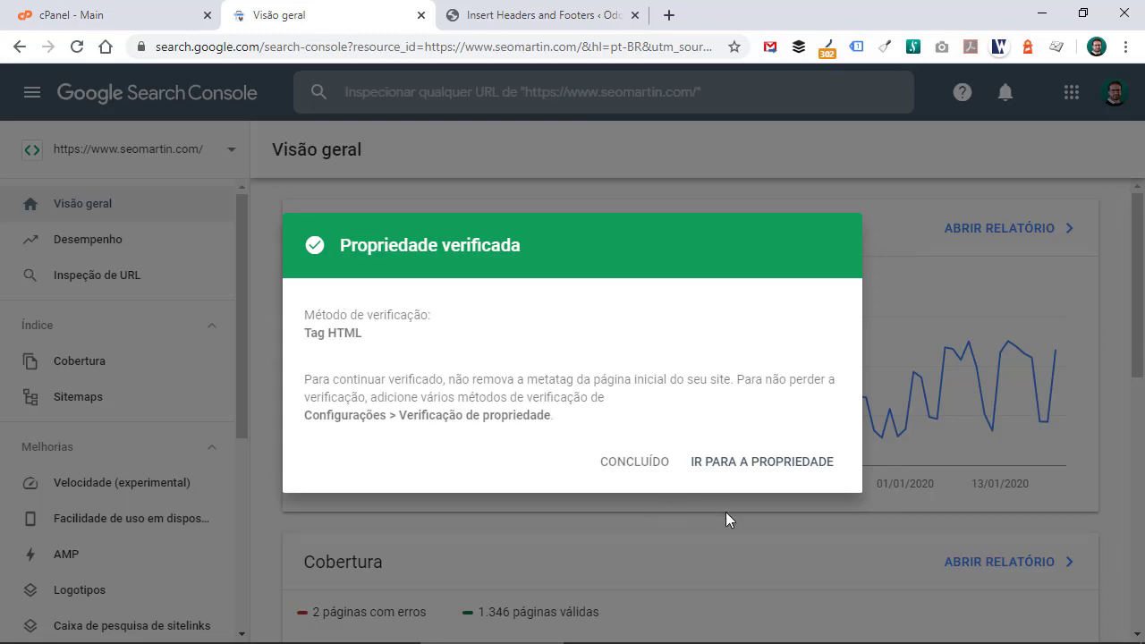
pyautogui.click(805, 472)
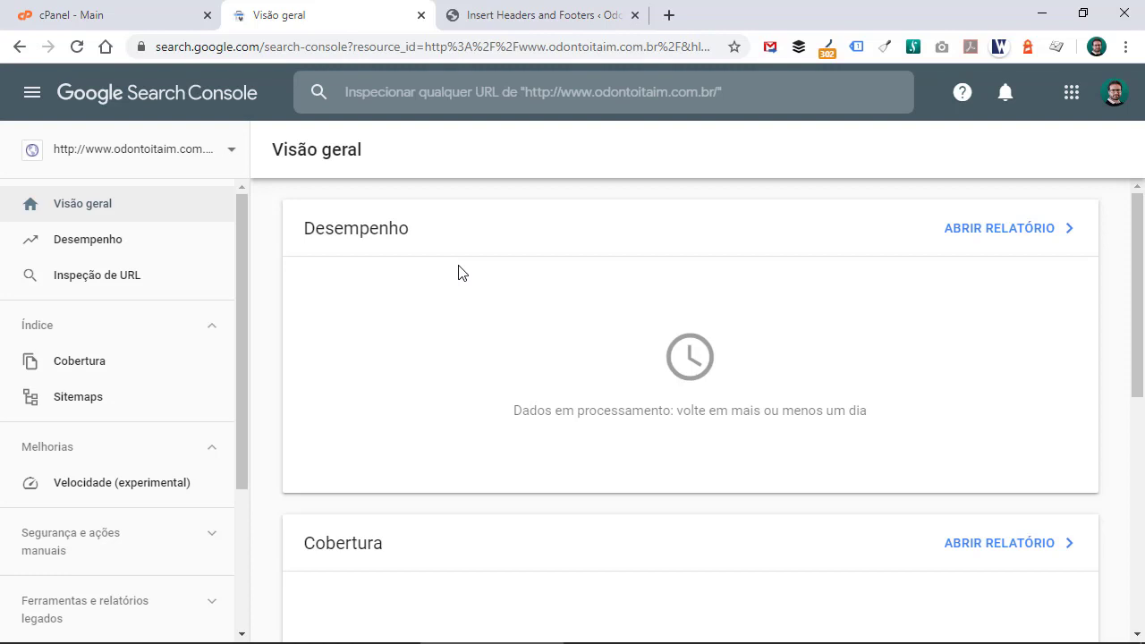
# - Add a new Domain property for odontoitaim.com.br in Search Console and continue
pyautogui.click(146, 161)
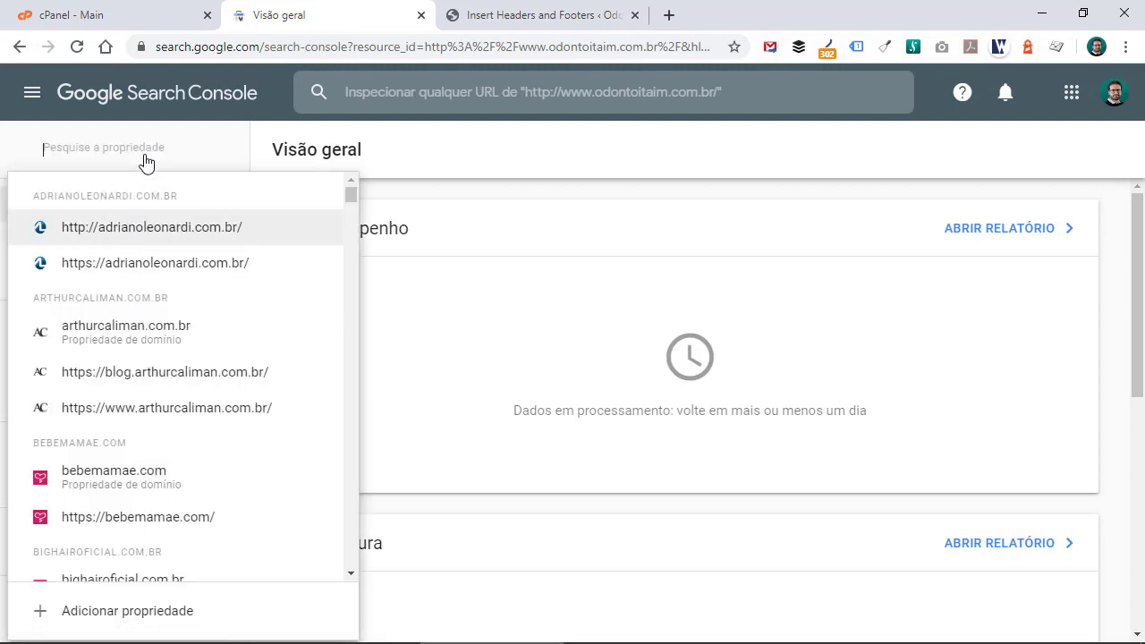
pyautogui.click(125, 617)
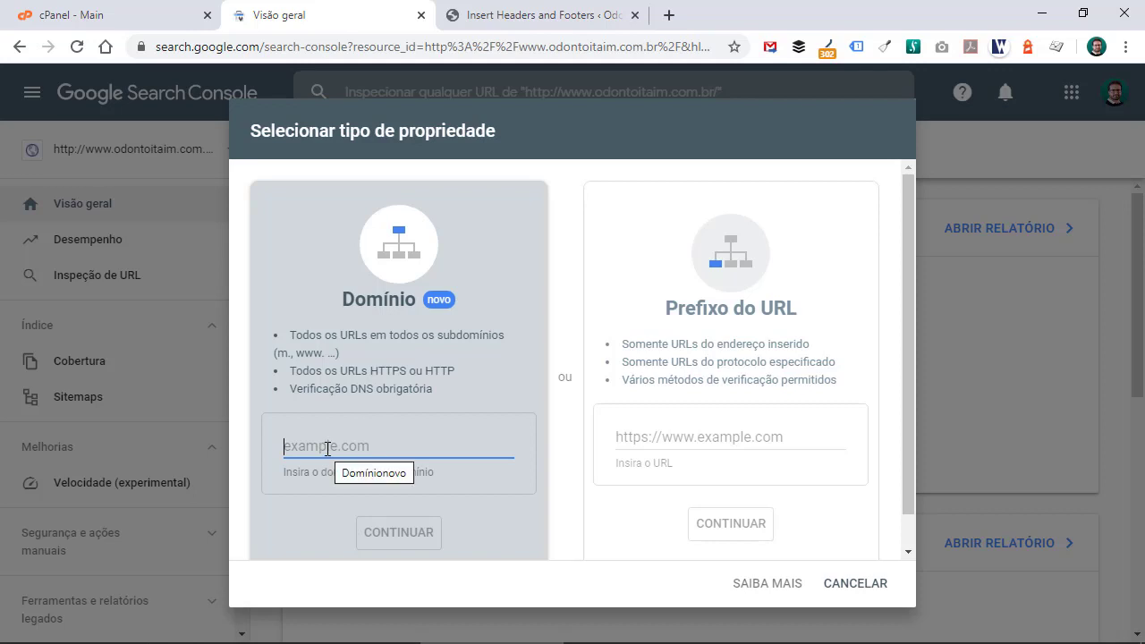
pyautogui.write('odontoitaim.com.br')
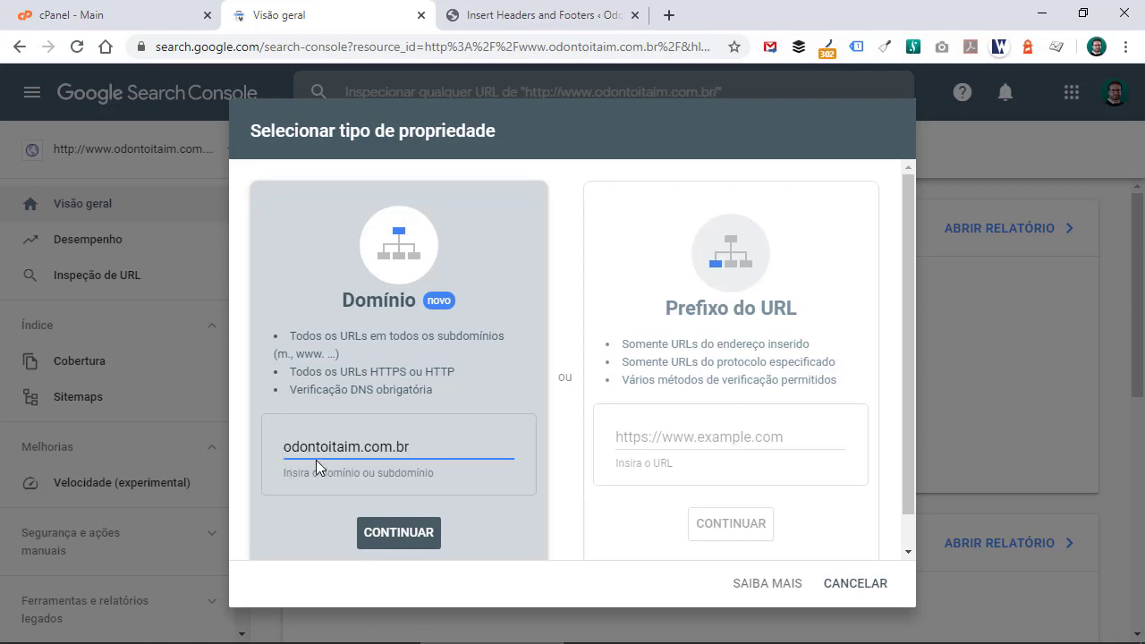
pyautogui.click(412, 534)
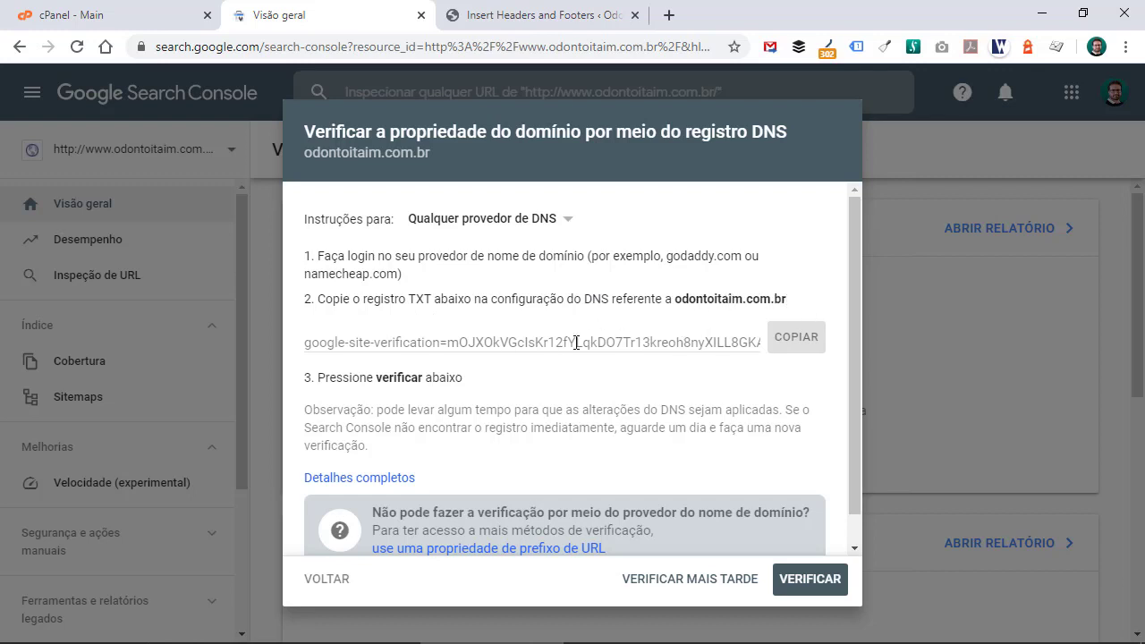
# - Copy the DNS TXT verification record and open the zone records for odontoitaim.com.br in cPanel's Zone Editor
pyautogui.click(799, 345)
pyautogui.click(87, 12)
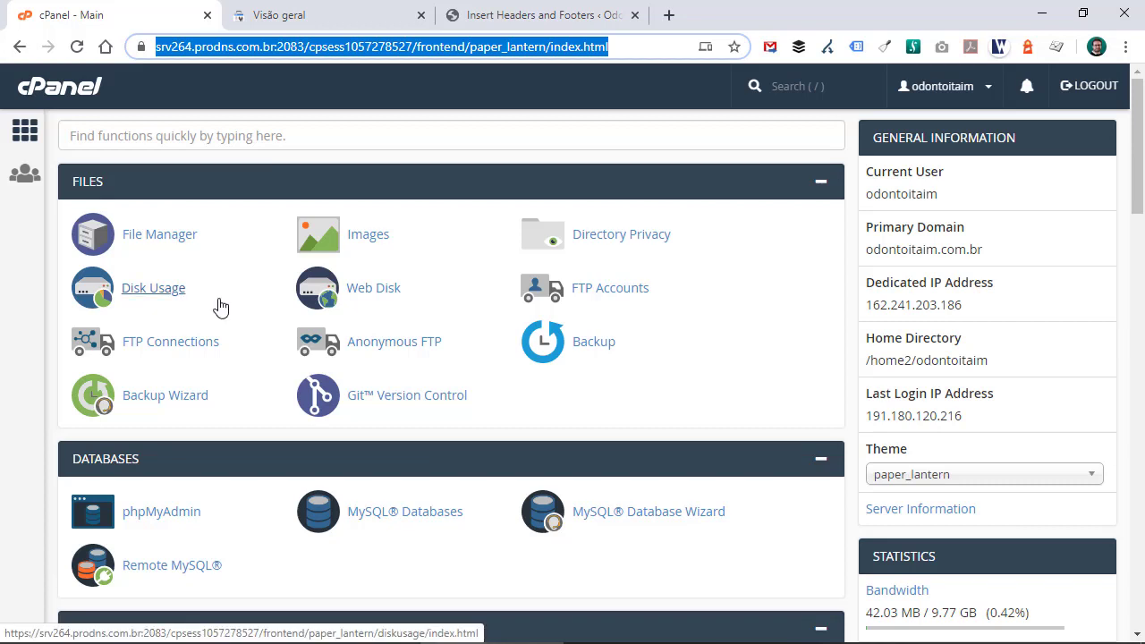
pyautogui.scroll(-3, 221, 304)
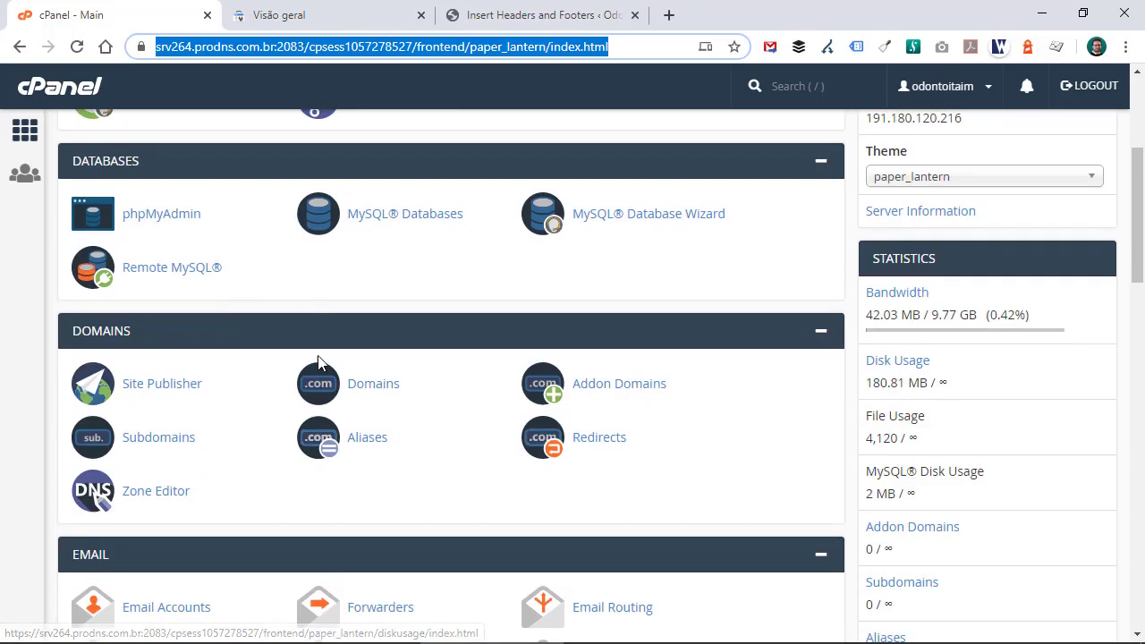
pyautogui.click(156, 491)
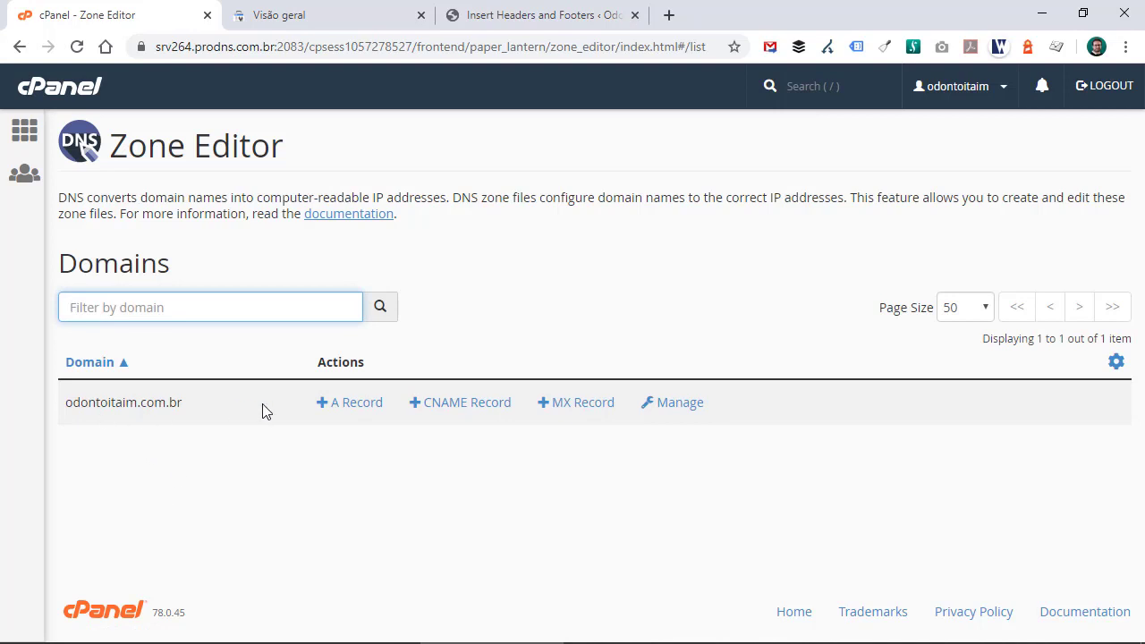
pyautogui.click(680, 403)
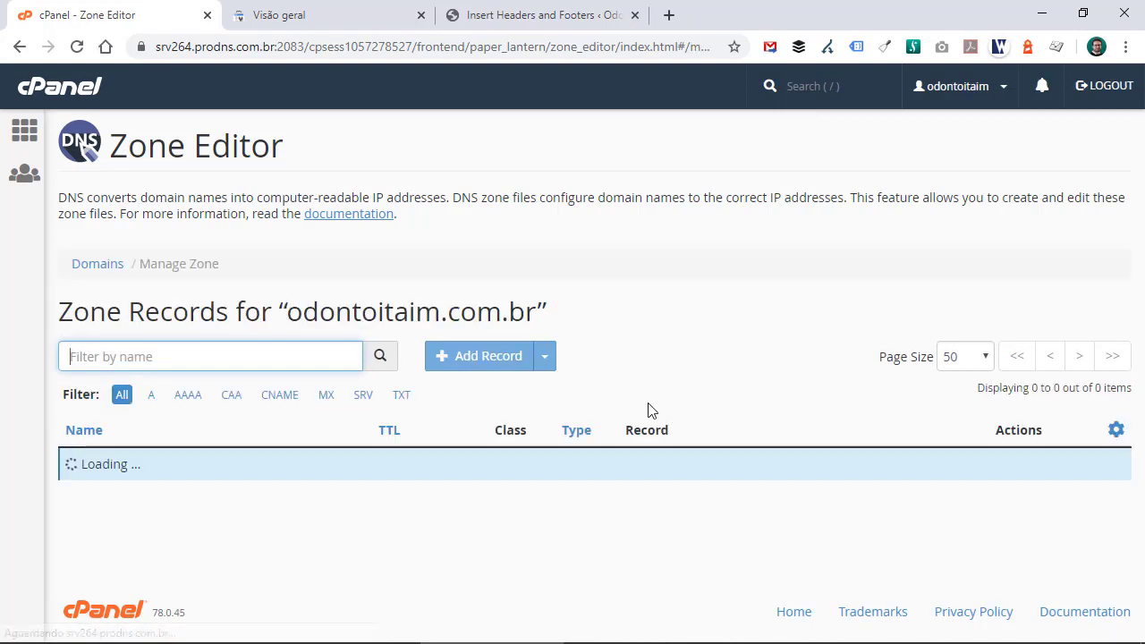
pyautogui.scroll(-1, 619, 394)
pyautogui.scroll(-15, 619, 394)
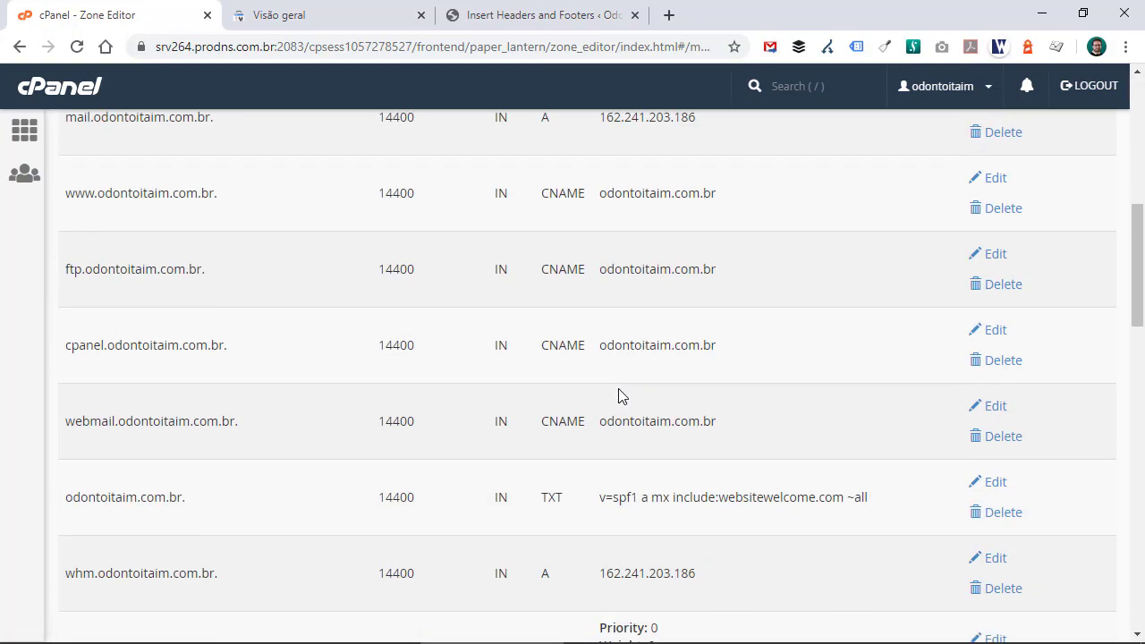
# - Start adding a new record of type TXT to the odontoitaim.com.br zone
pyautogui.scroll(14, 606, 421)
pyautogui.scroll(2, 603, 417)
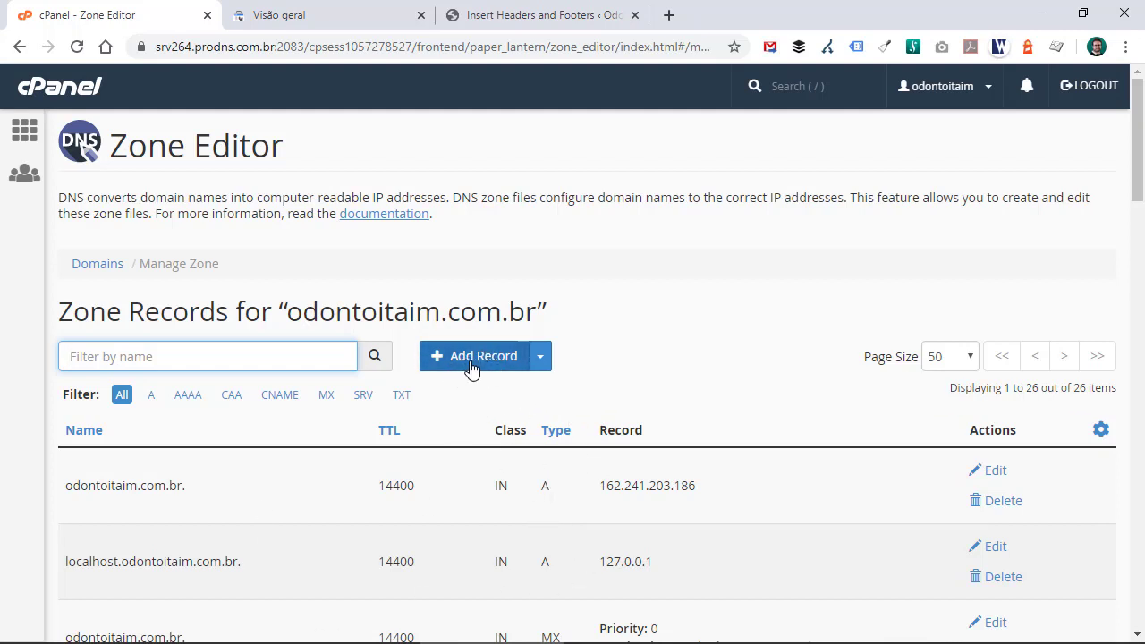
pyautogui.click(543, 361)
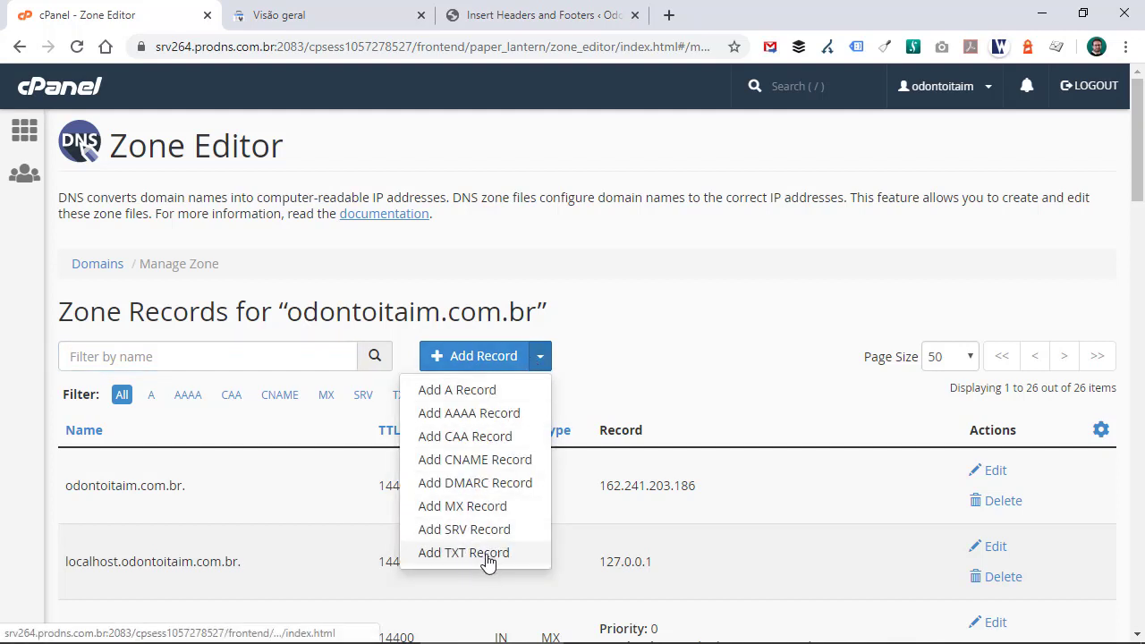
pyautogui.click(463, 360)
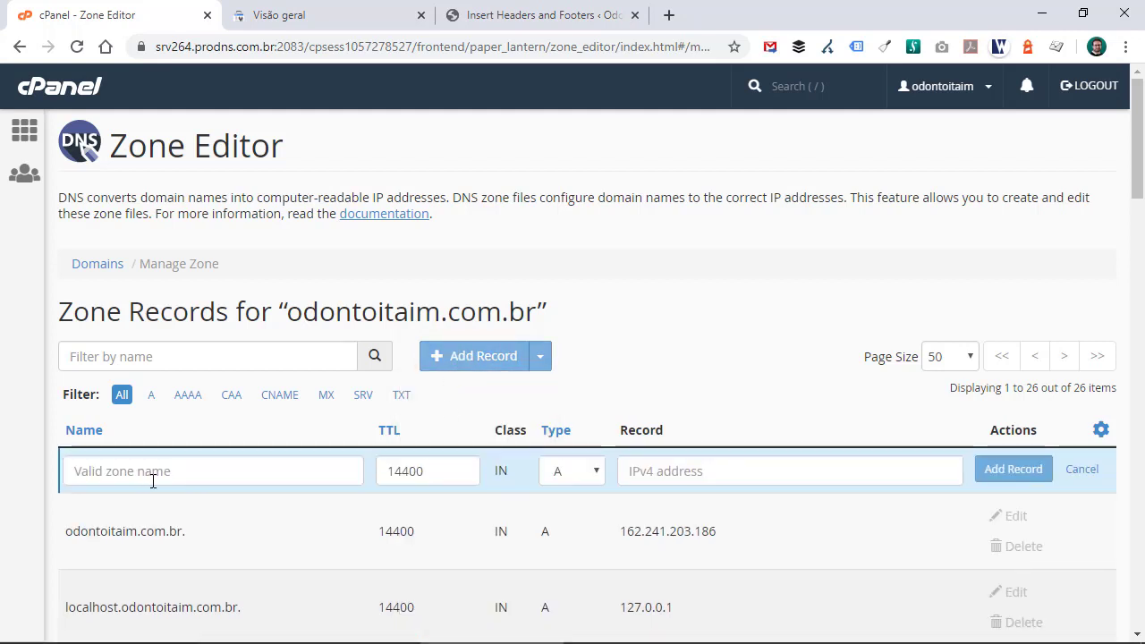
pyautogui.click(575, 484)
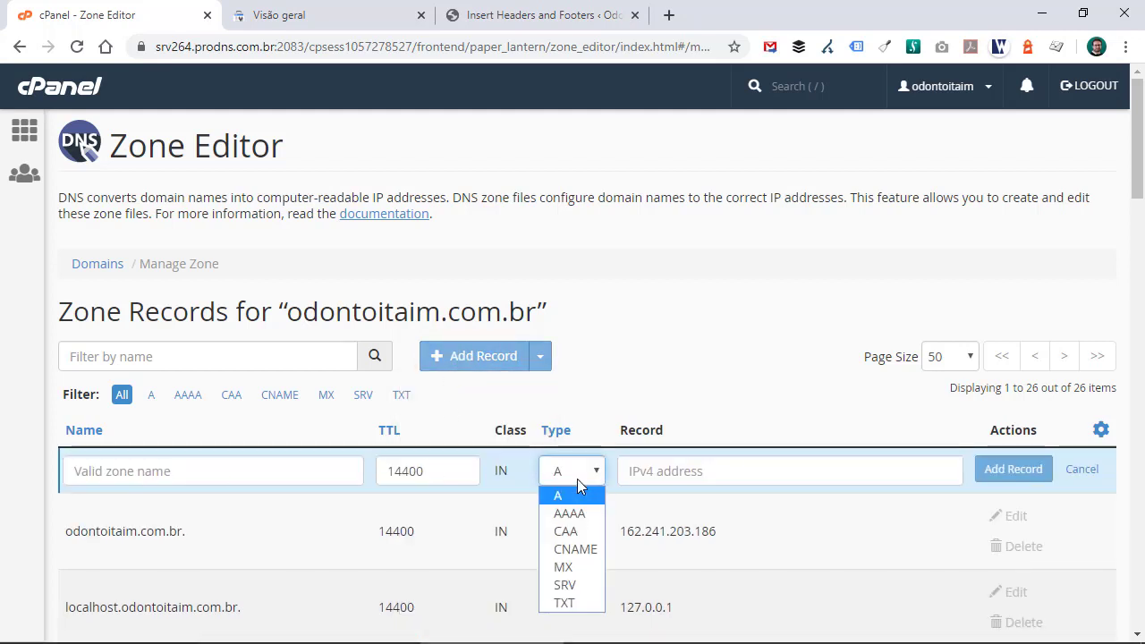
pyautogui.click(569, 603)
# - Copy the name odontoitaim.com.br. from an existing record and paste it as the new TXT record's name
pyautogui.scroll(-3, 315, 332)
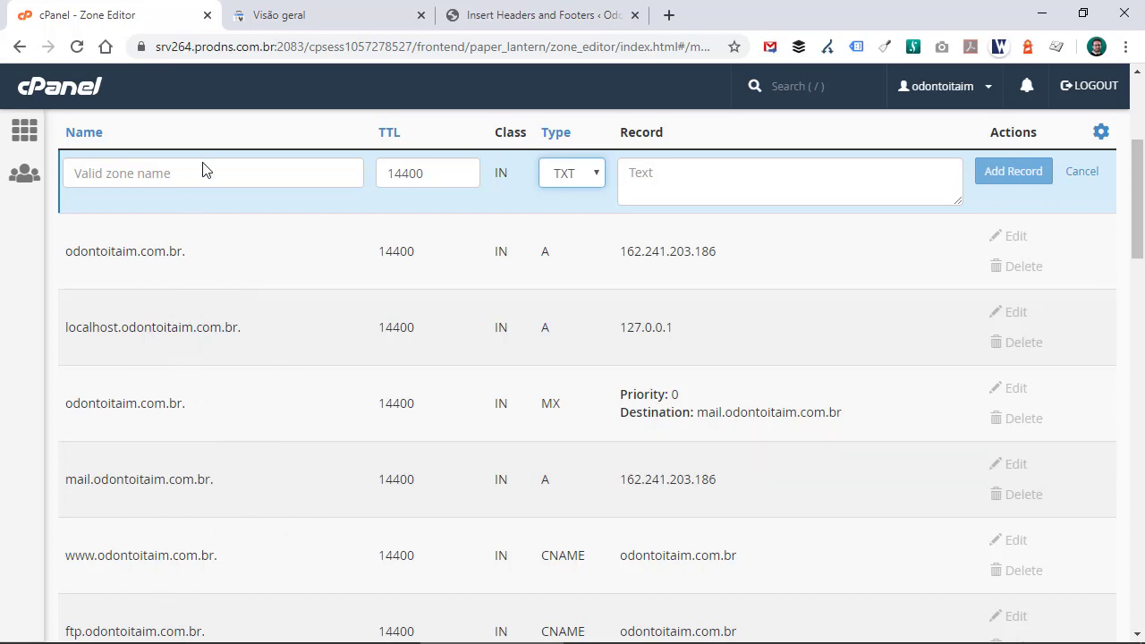
pyautogui.moveTo(66, 249); pyautogui.dragTo(206, 259)
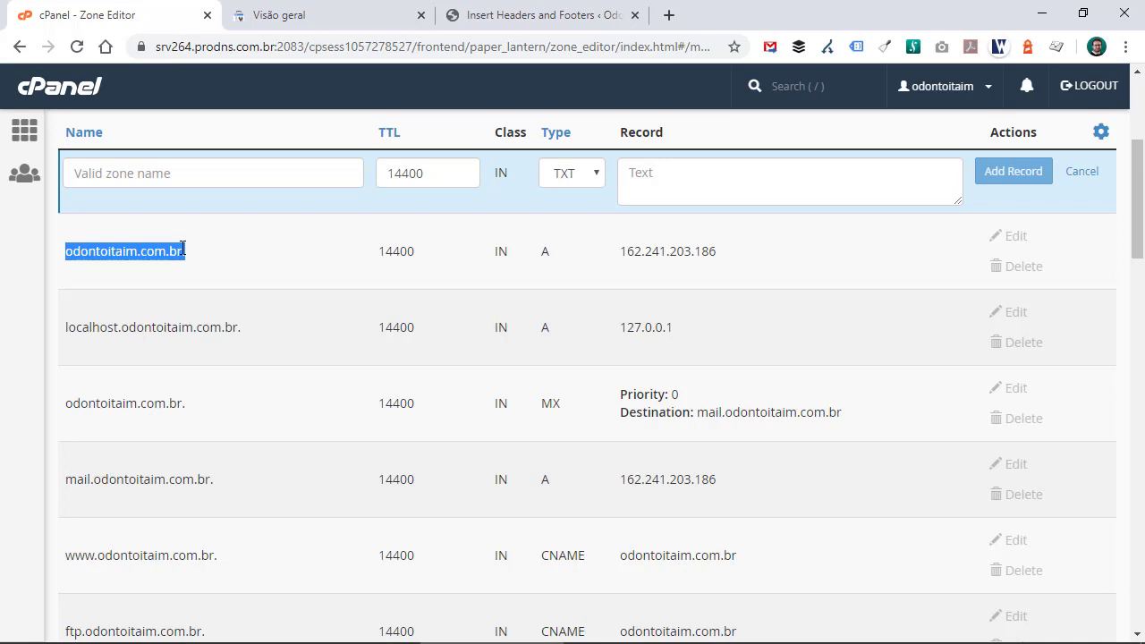
pyautogui.rightClick(208, 259)
pyautogui.click(219, 259)
pyautogui.click(196, 180)
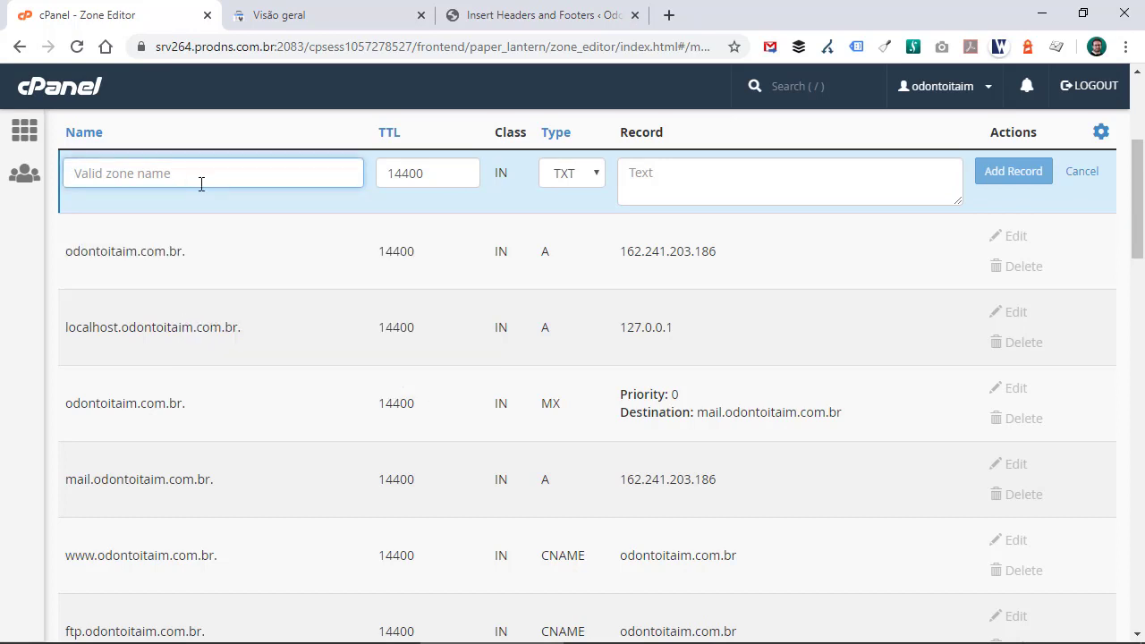
pyautogui.hotkey('ctrl', 'v')
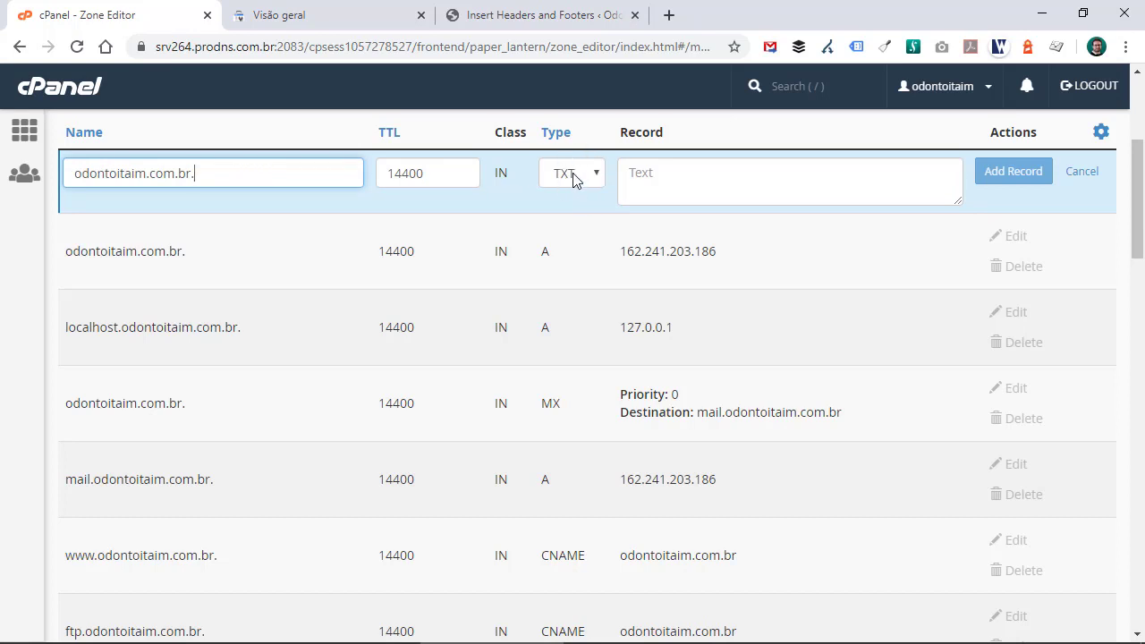
# - Copy the google-site-verification value from Search Console, paste it as the TXT record's text, and add the record
pyautogui.click(662, 176)
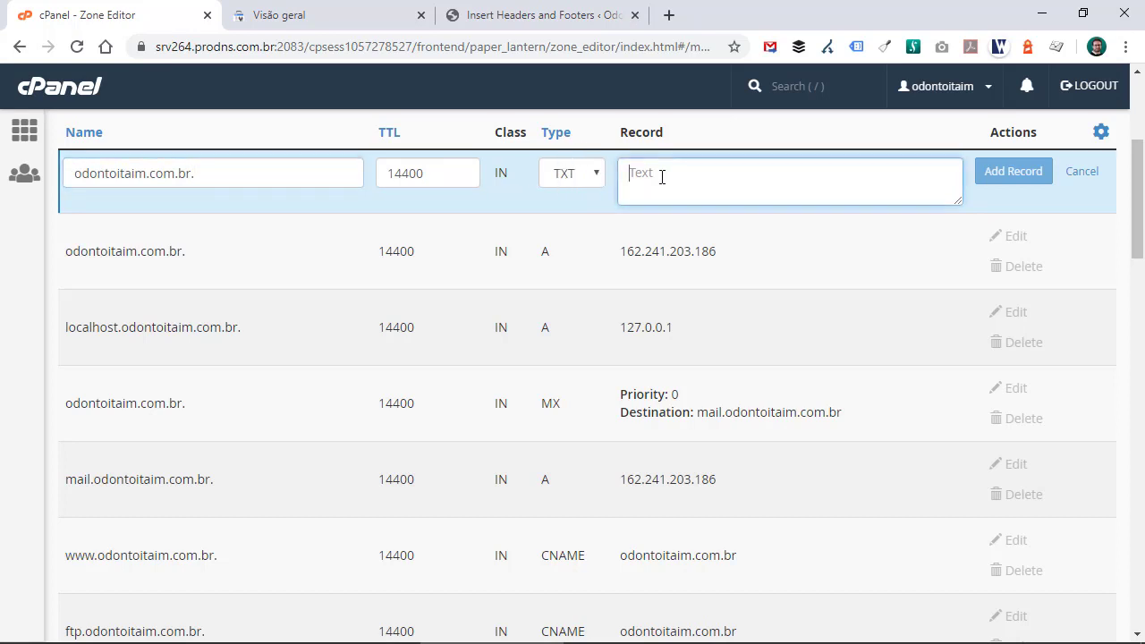
pyautogui.click(363, 15)
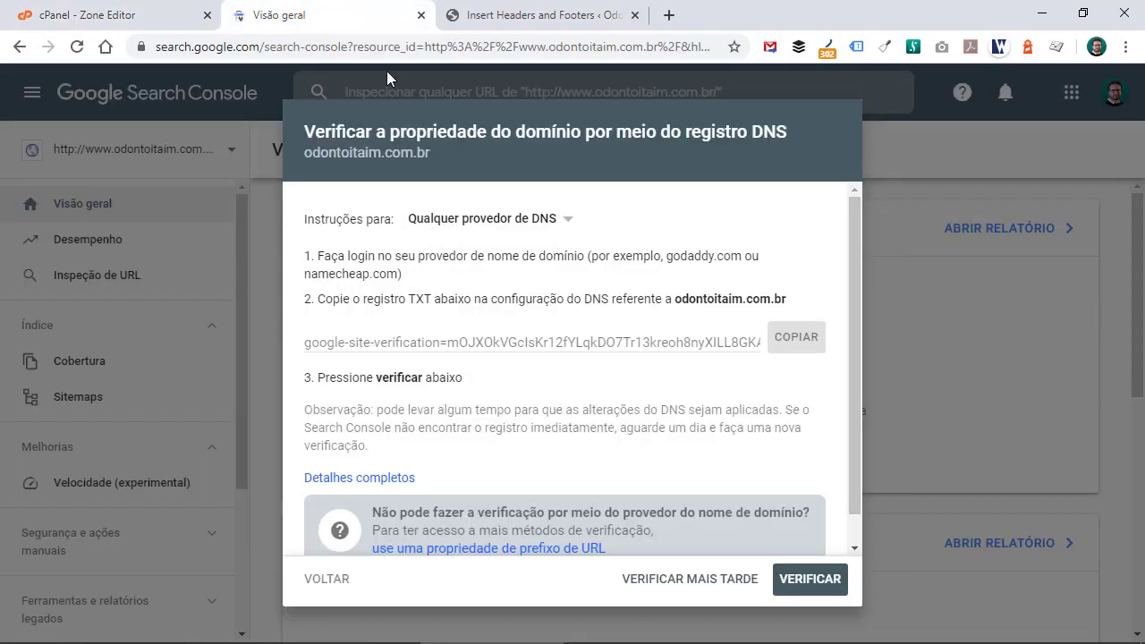
pyautogui.click(803, 347)
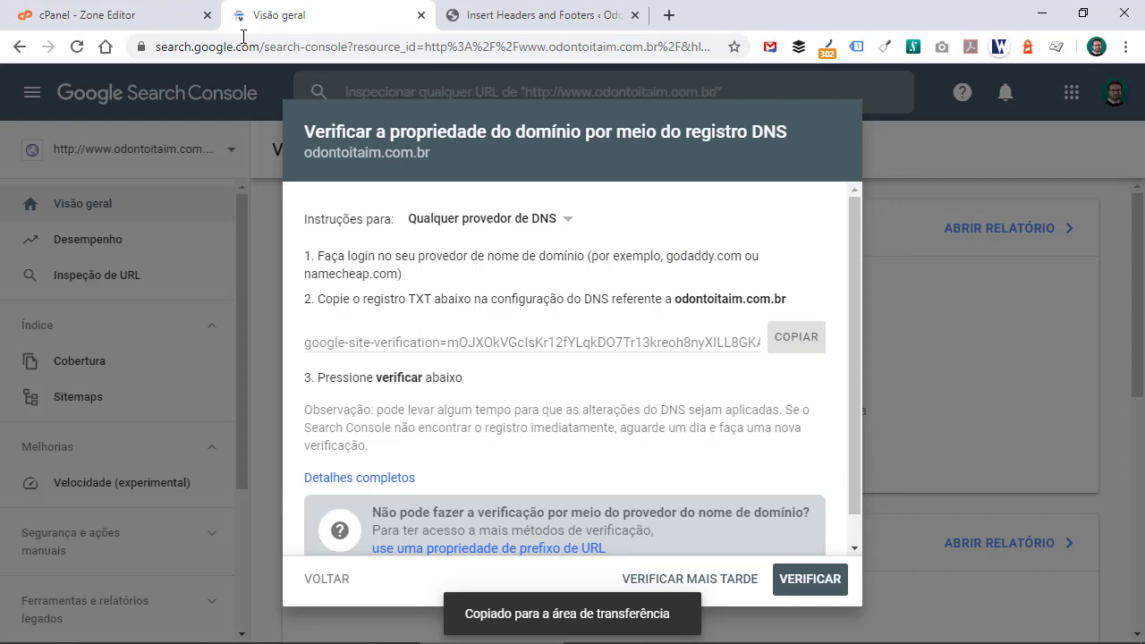
pyautogui.click(116, 16)
pyautogui.rightClick(671, 184)
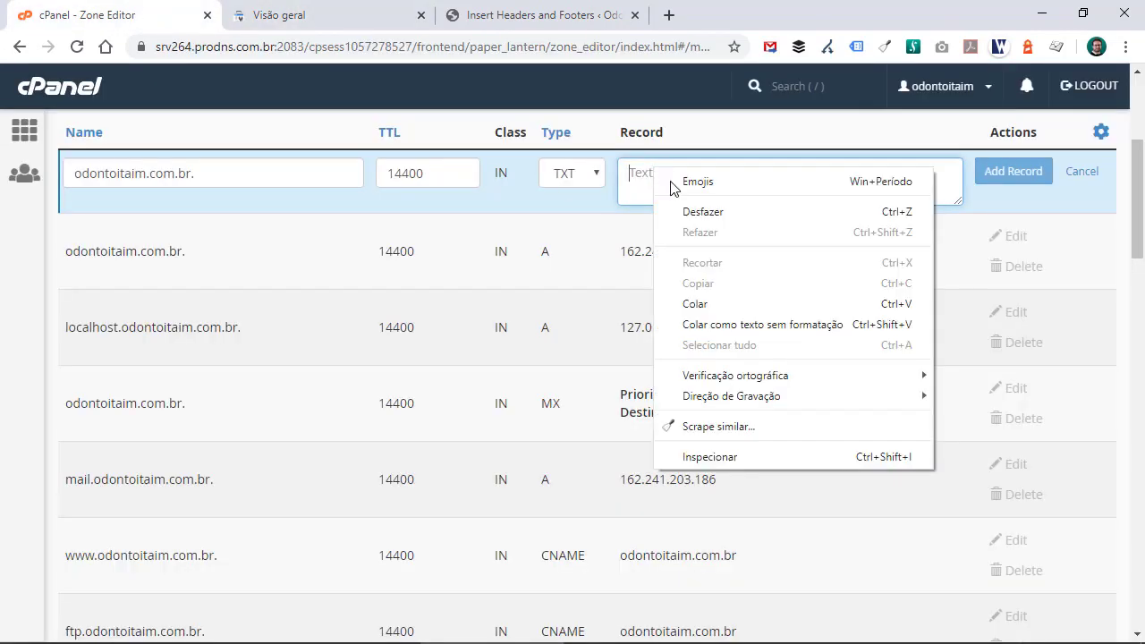
pyautogui.click(708, 301)
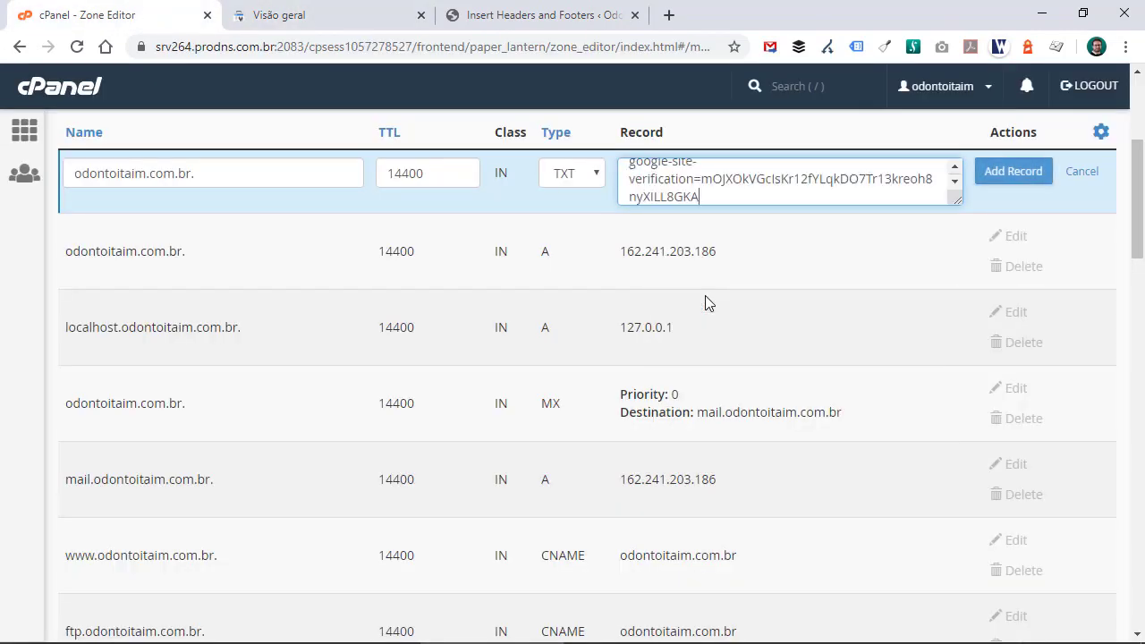
pyautogui.click(1013, 175)
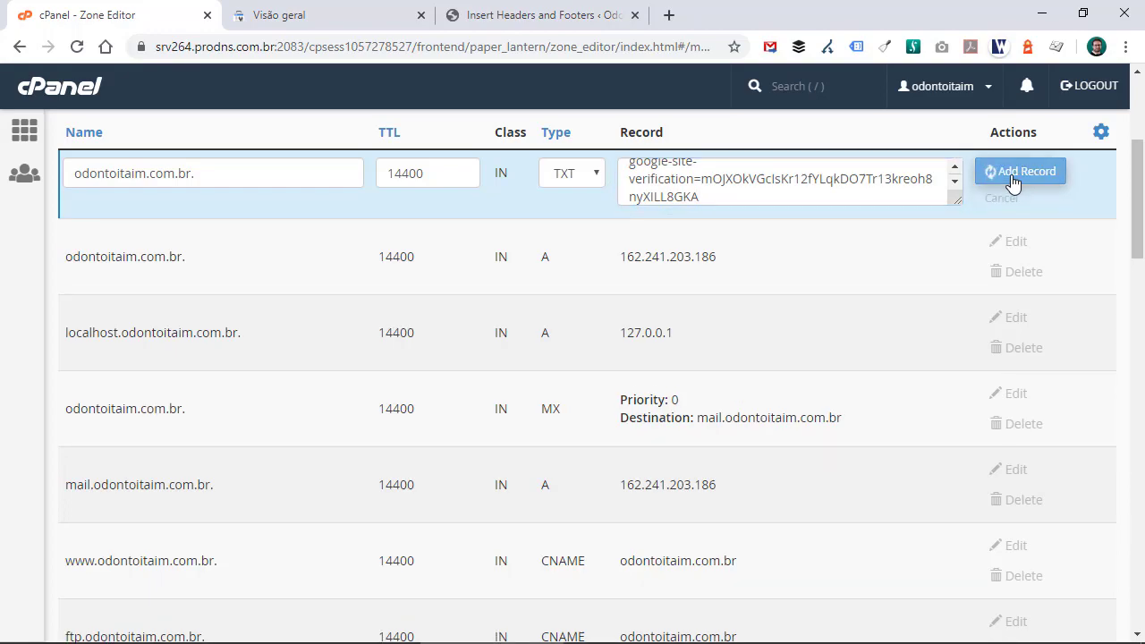
pyautogui.scroll(-15, 224, 327)
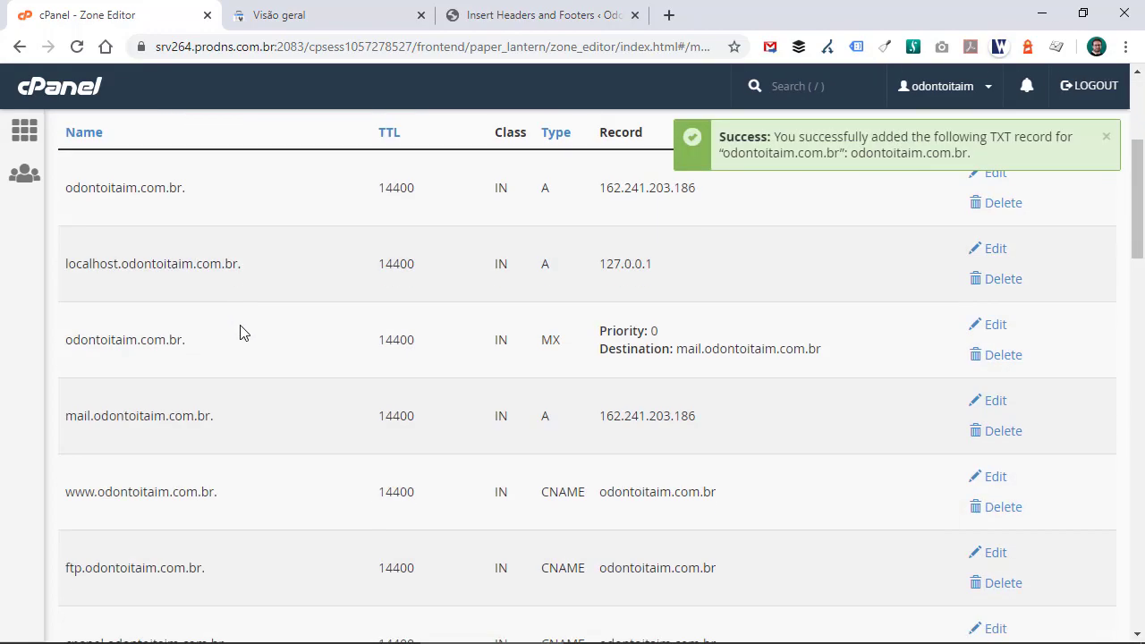
pyautogui.scroll(-2, 239, 332)
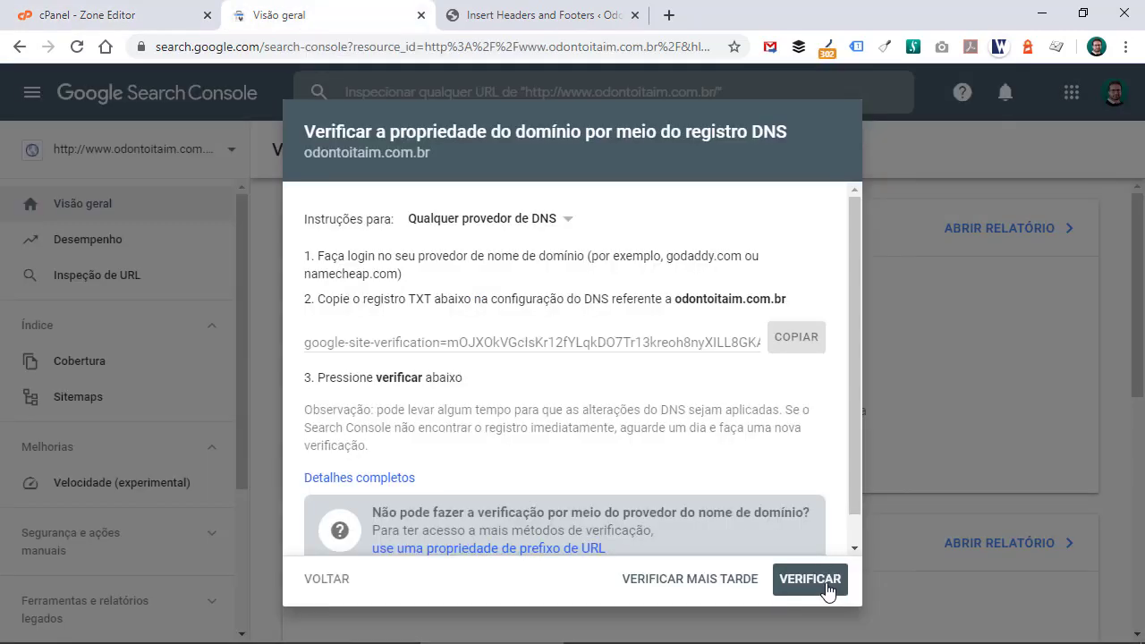
# - Try to verify the Domain property by DNS, dismiss the result, and choose to verify later
pyautogui.click(828, 585)
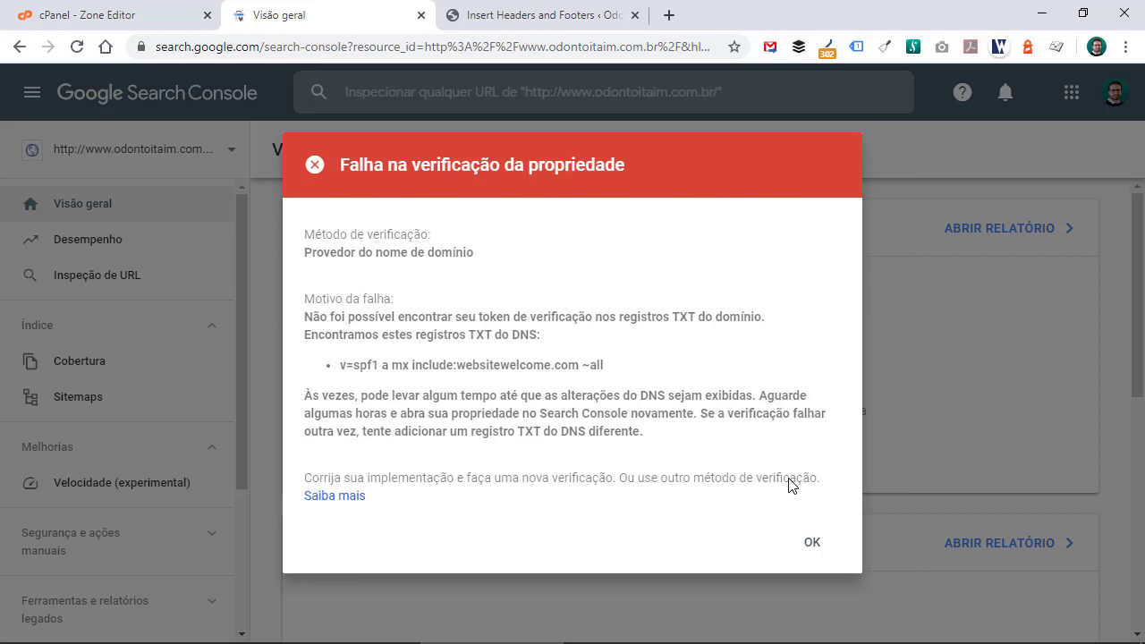
pyautogui.click(810, 539)
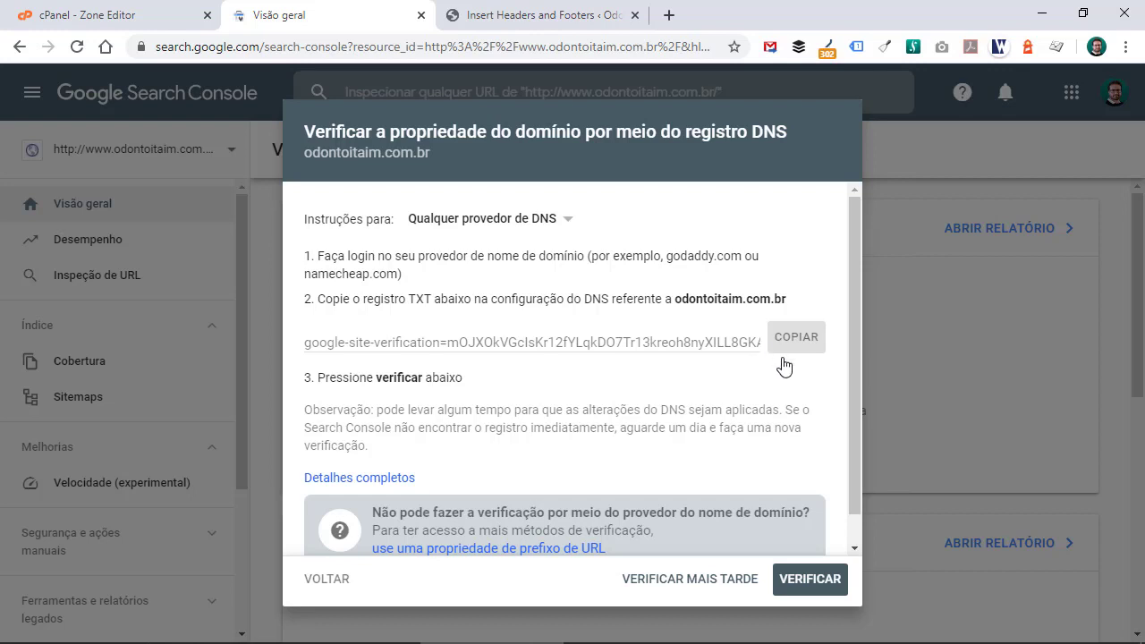
pyautogui.click(702, 584)
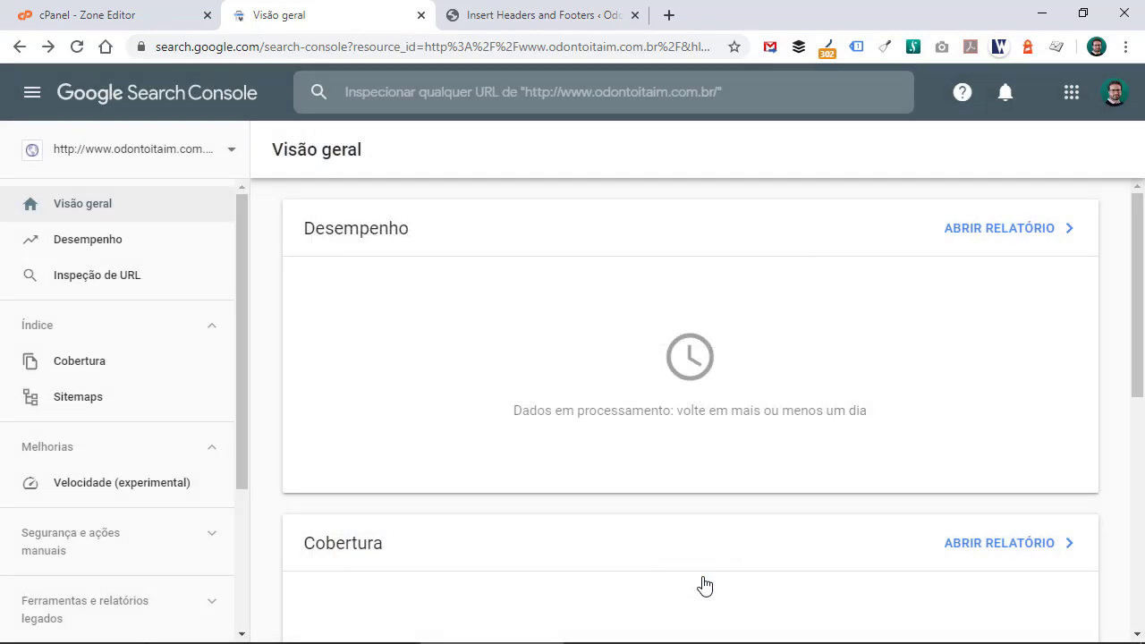
# - Switch to the odontoitaim.com.br Domain property through the property selector and go to the property
pyautogui.click(171, 155)
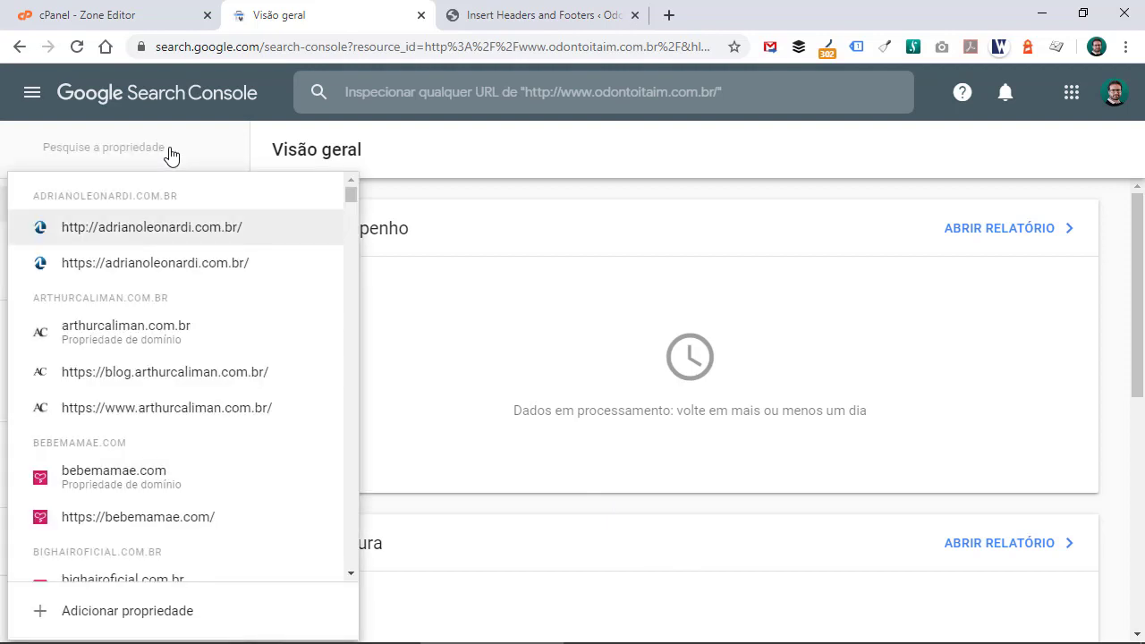
pyautogui.write('odon')
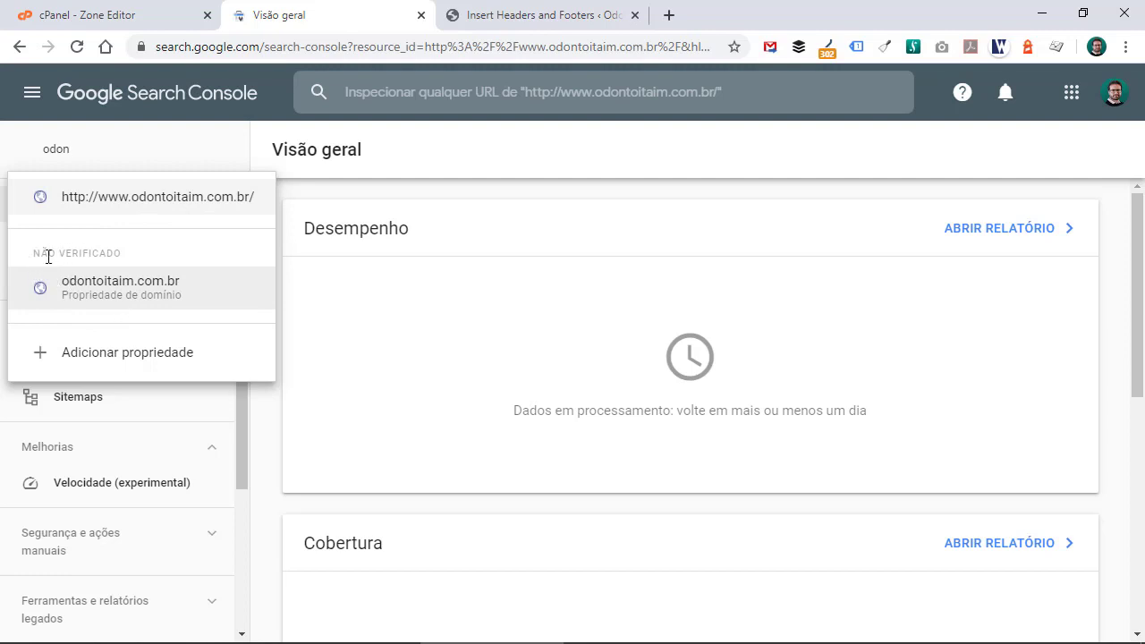
pyautogui.click(133, 289)
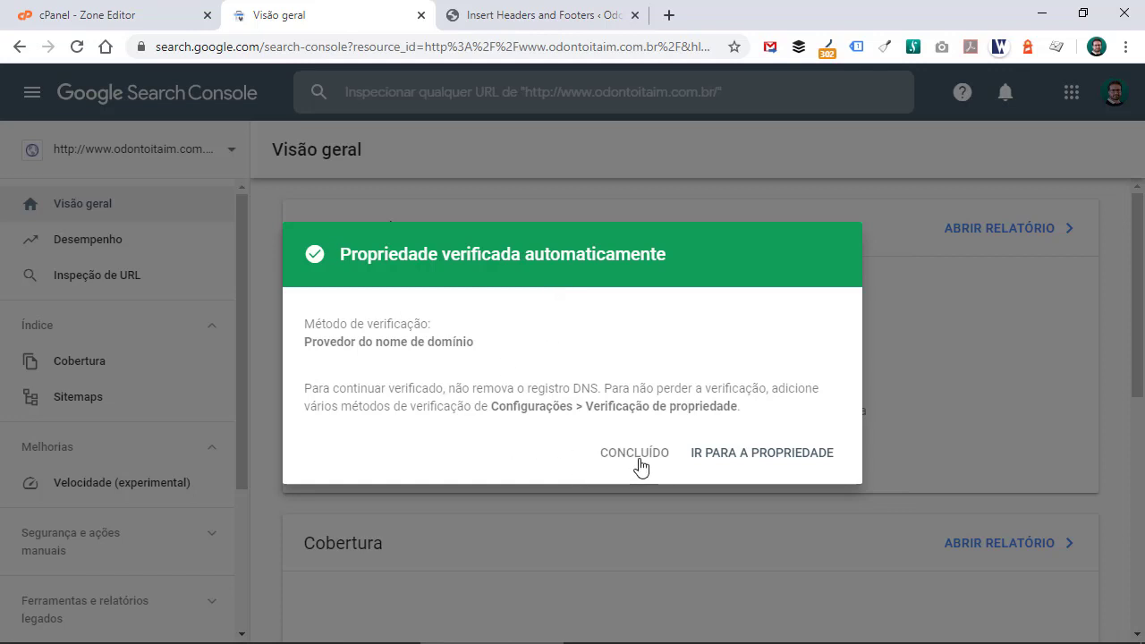
pyautogui.click(793, 464)
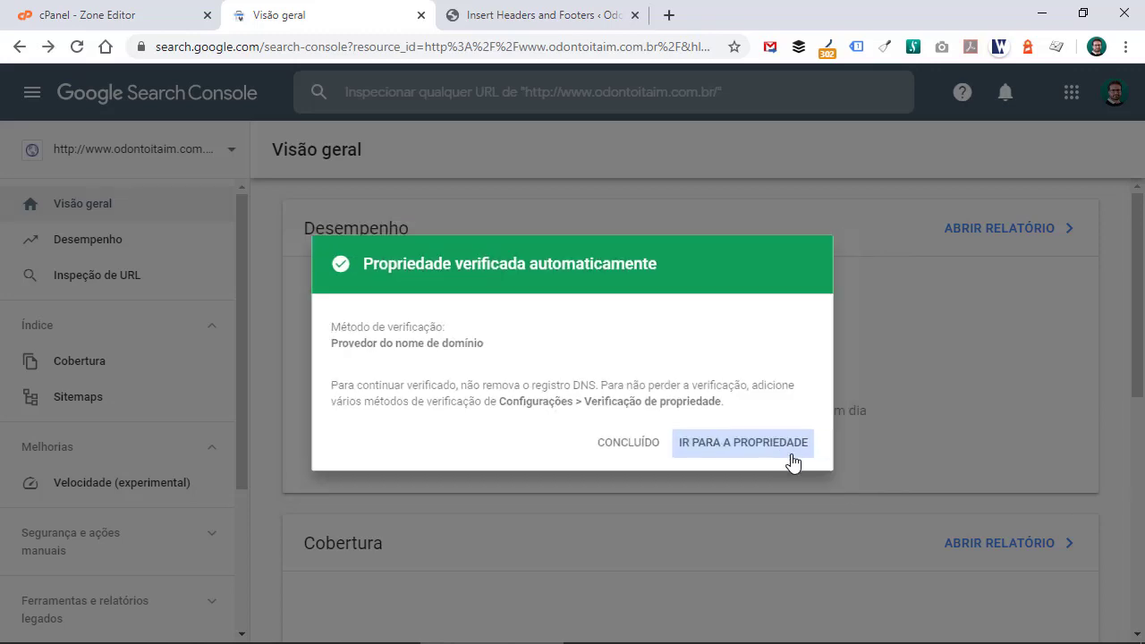